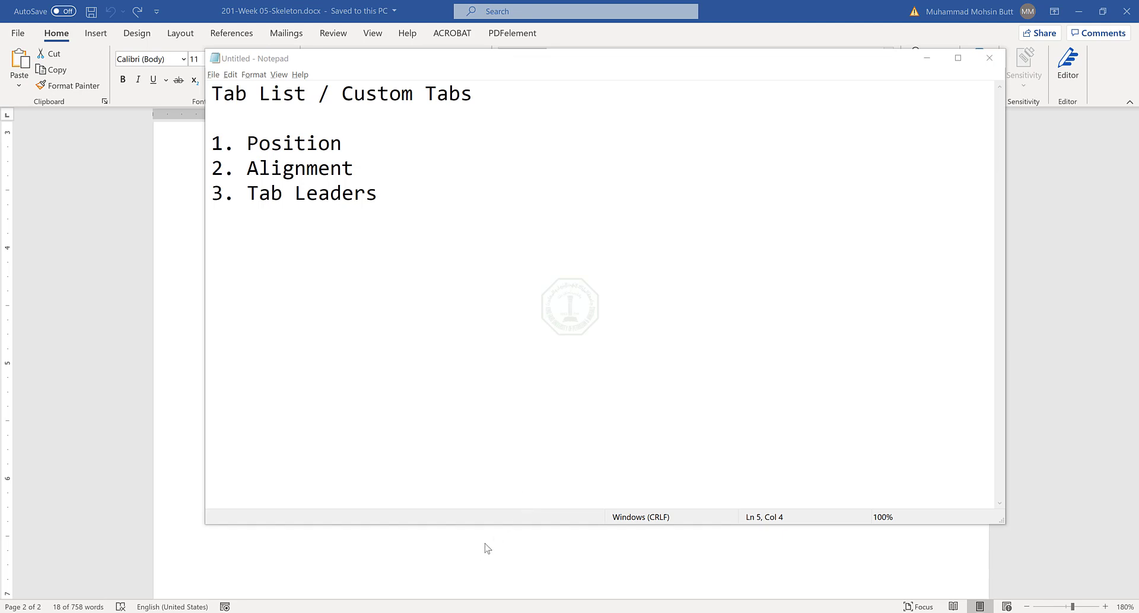
- Switch to the Word document, select the five supercomputer lines, and look through the numbering and bullet libraries without applying a format
click(478, 551)
click(406, 457)
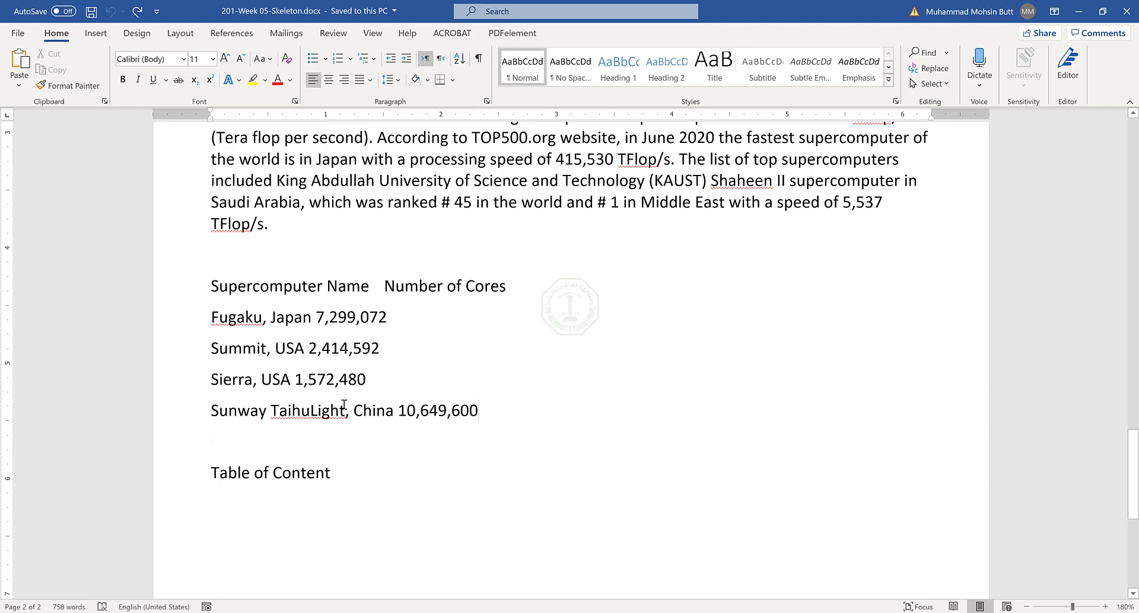
drag(343, 405, 168, 287)
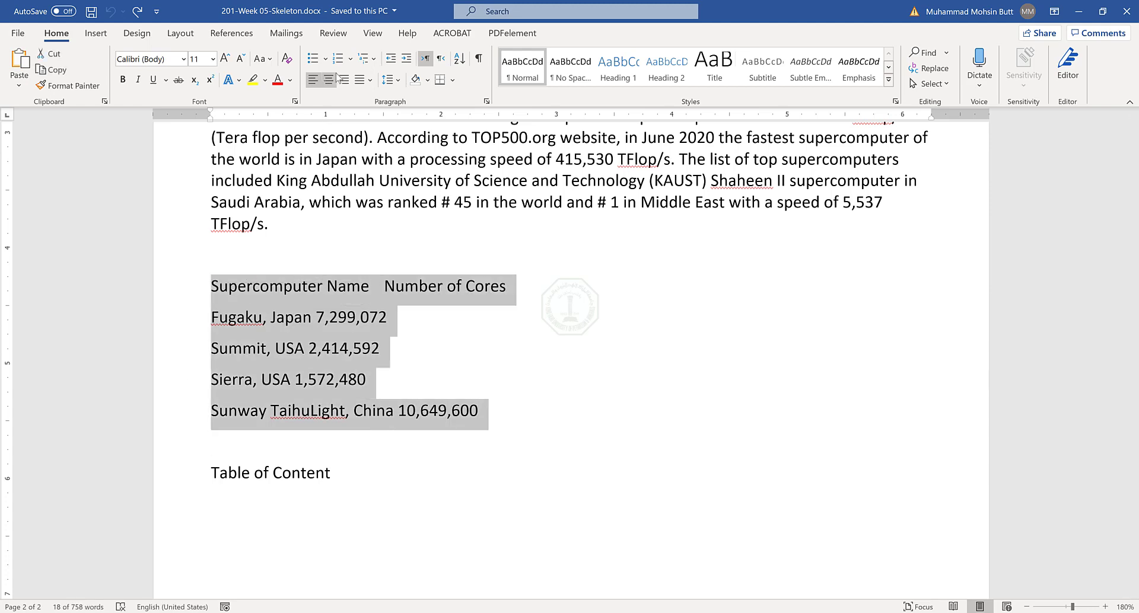
click(351, 58)
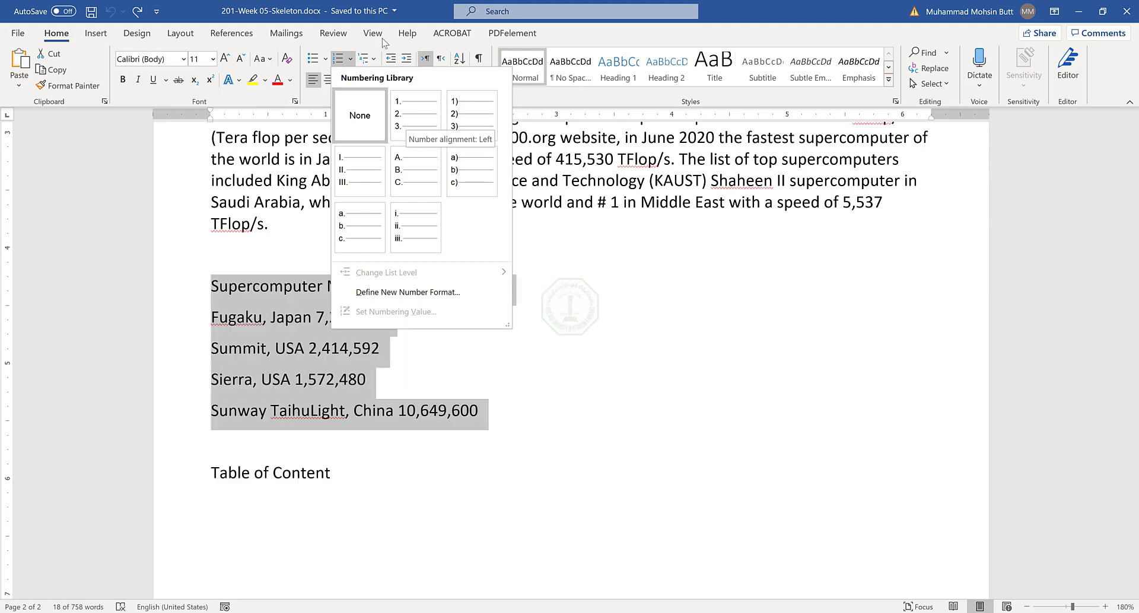
click(326, 60)
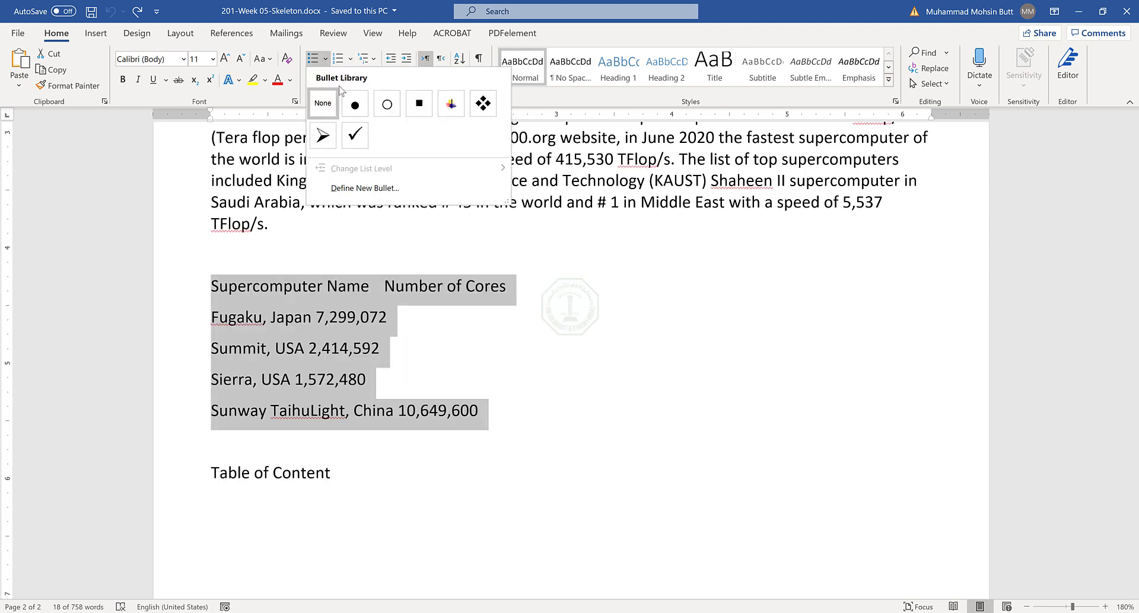
click(486, 400)
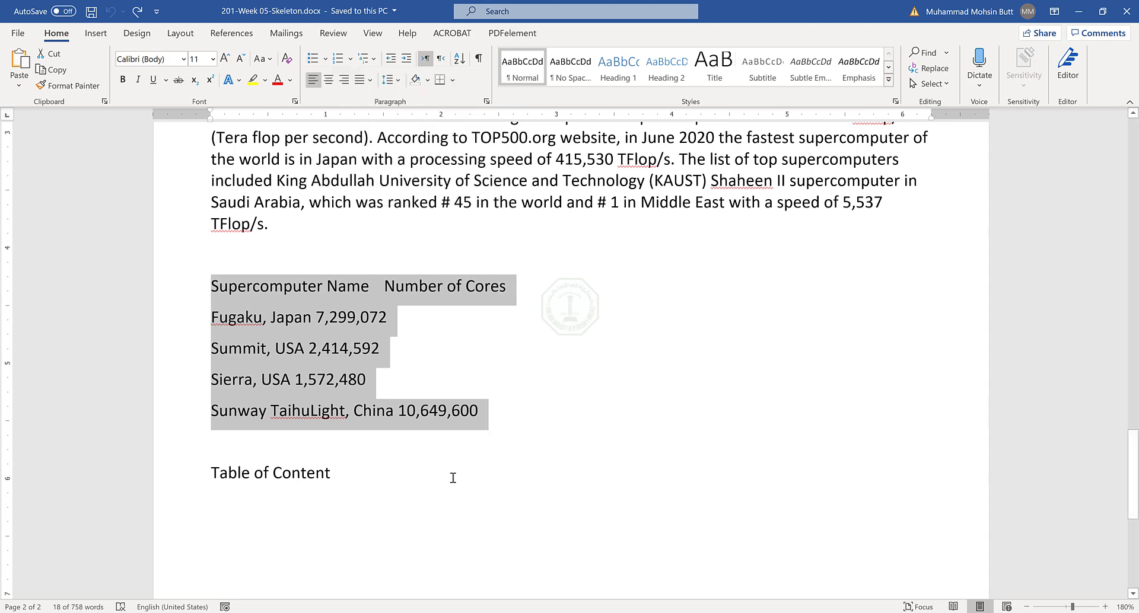
click(241, 353)
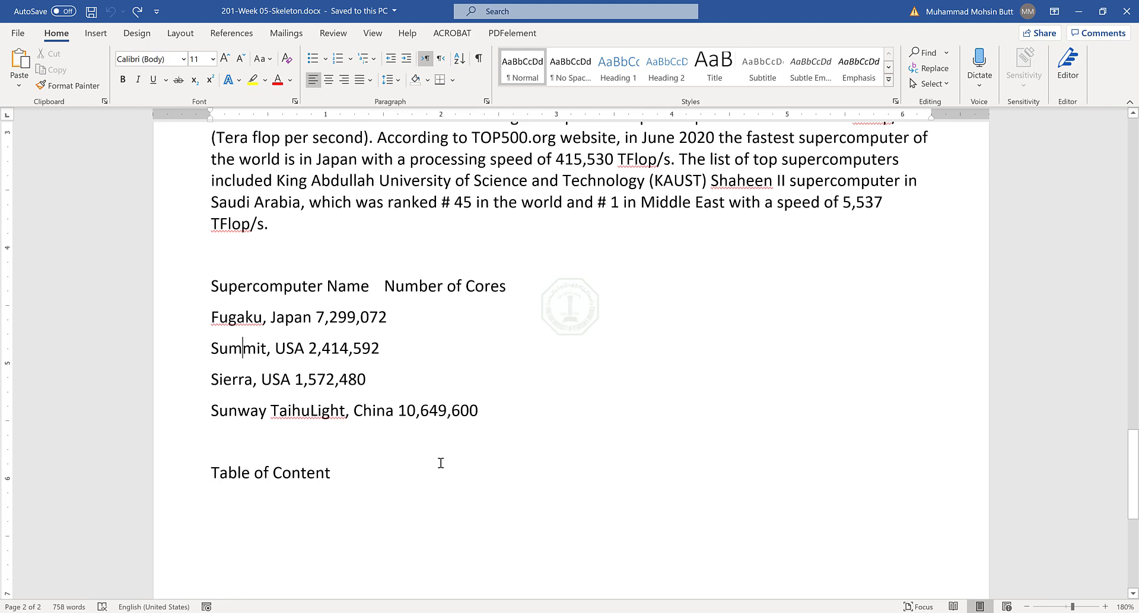
- Open 201-Week 05-Output.pdf in Acrobat, enlarge the dotted supercomputer list to examine its layout, and return to Word
click(833, 612)
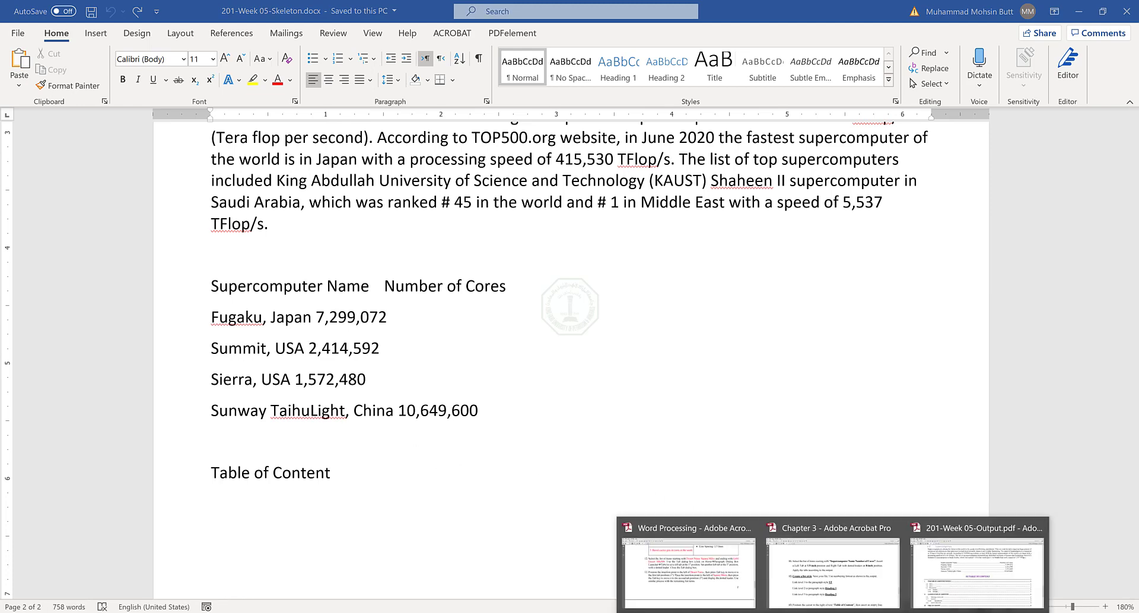
click(955, 584)
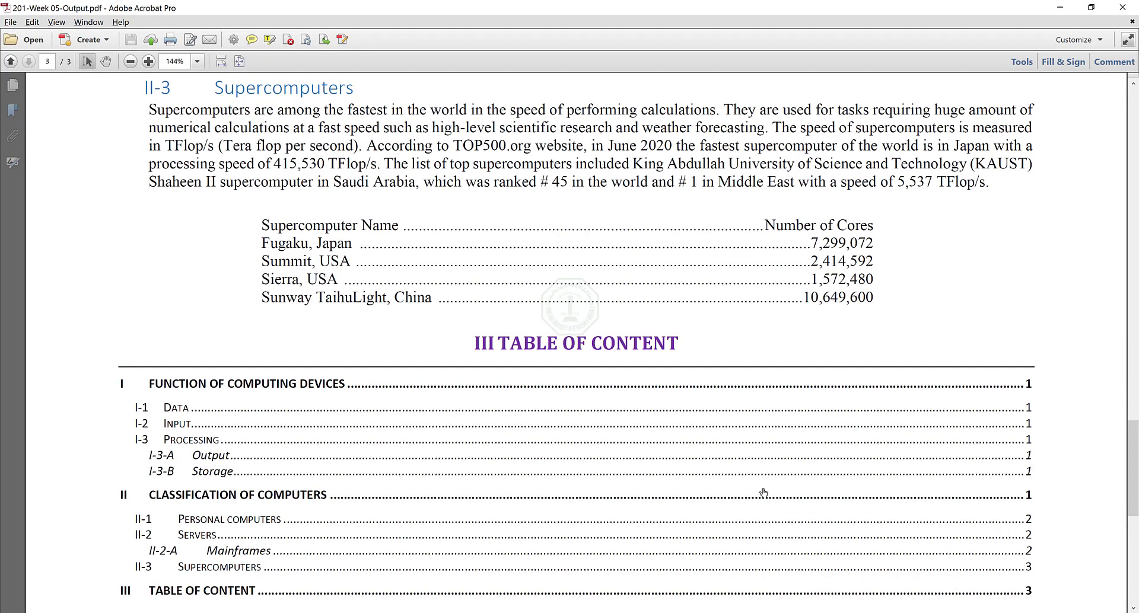
ctrl+scroll(396, 244, up, 2)
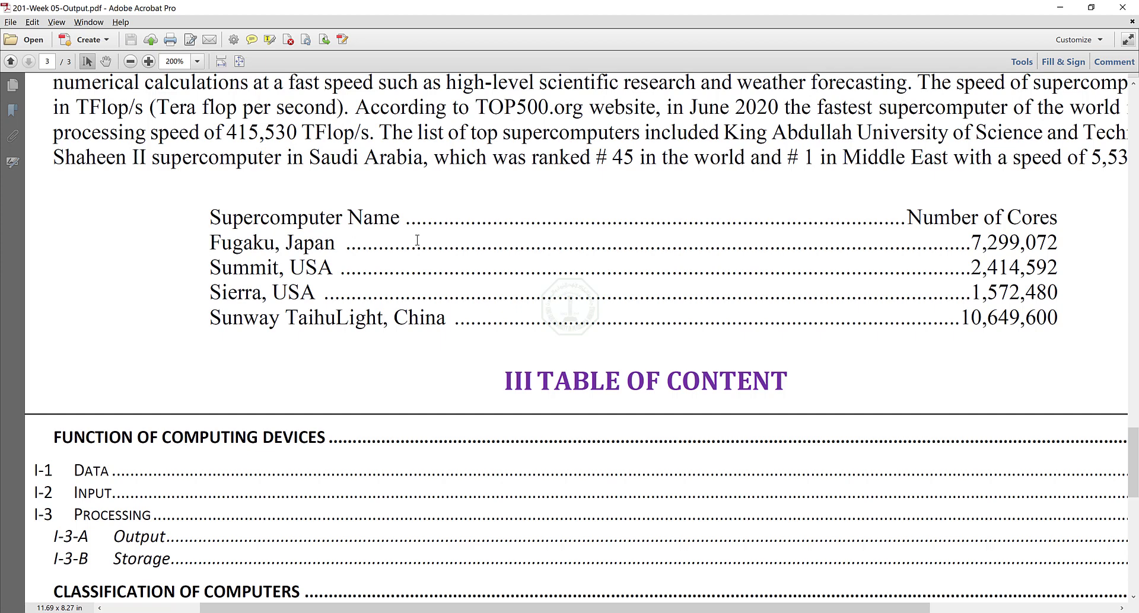
click(1060, 7)
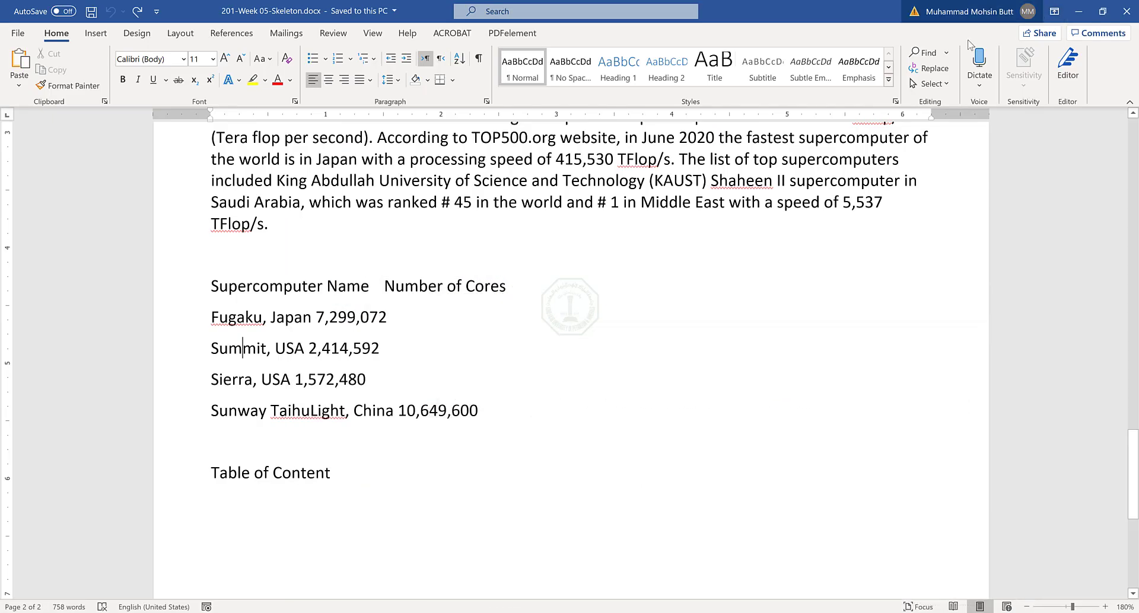
- Bring up the Notepad notes and examine the Tab List / Custom Tabs heading
click(747, 612)
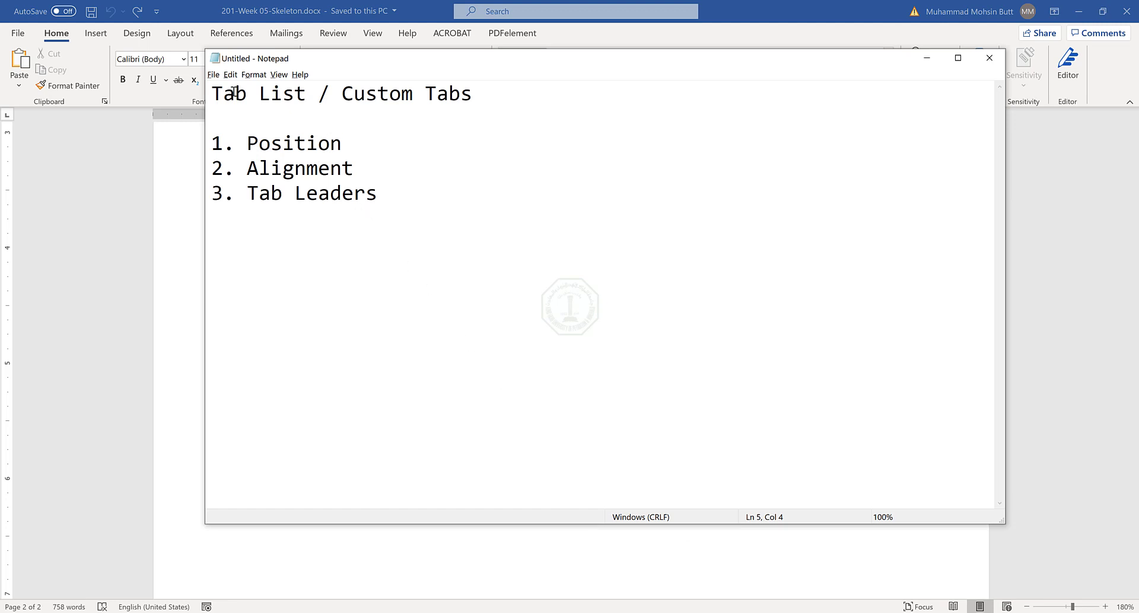
drag(318, 95, 219, 101)
click(225, 103)
- Try a tab on the empty line below the supercomputer list with the On-Screen Keyboard, undo it, and close the keyboard
click(449, 612)
click(449, 563)
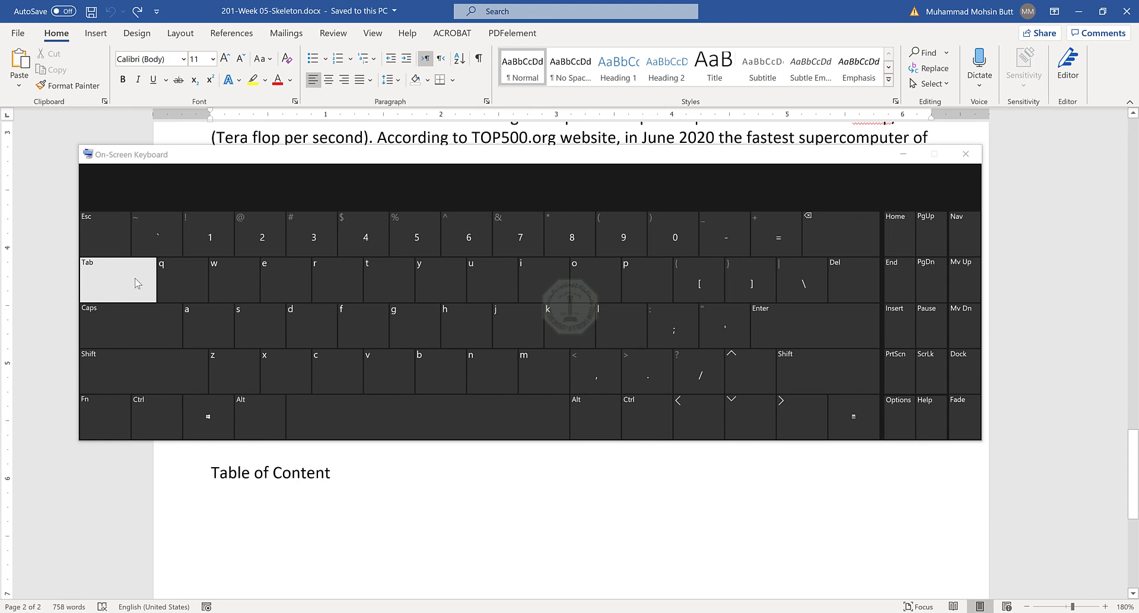
drag(242, 164, 533, 112)
click(231, 438)
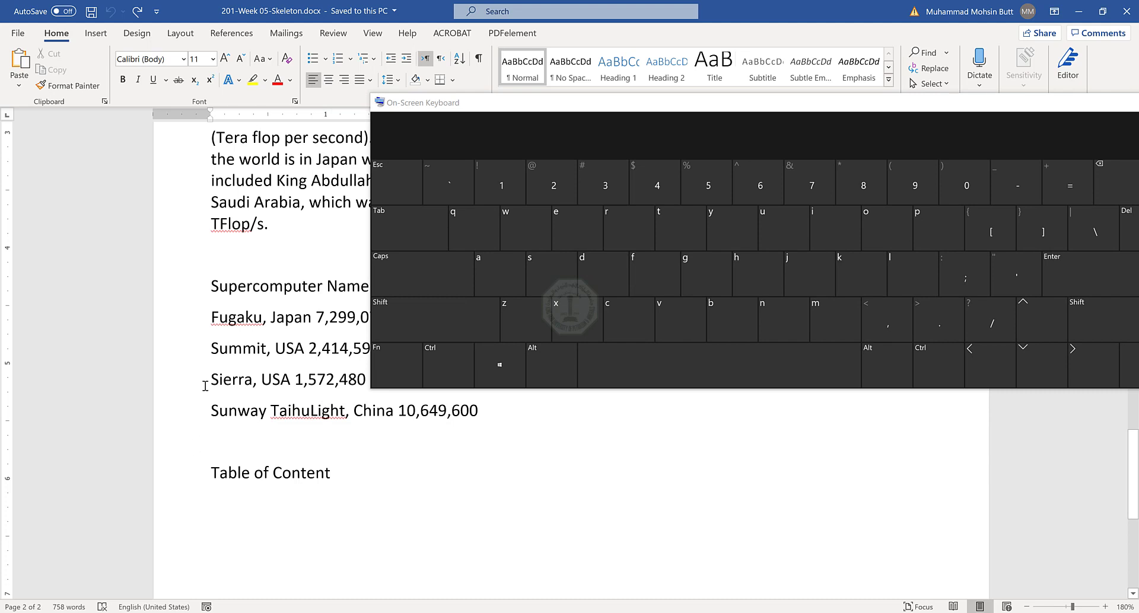
click(395, 223)
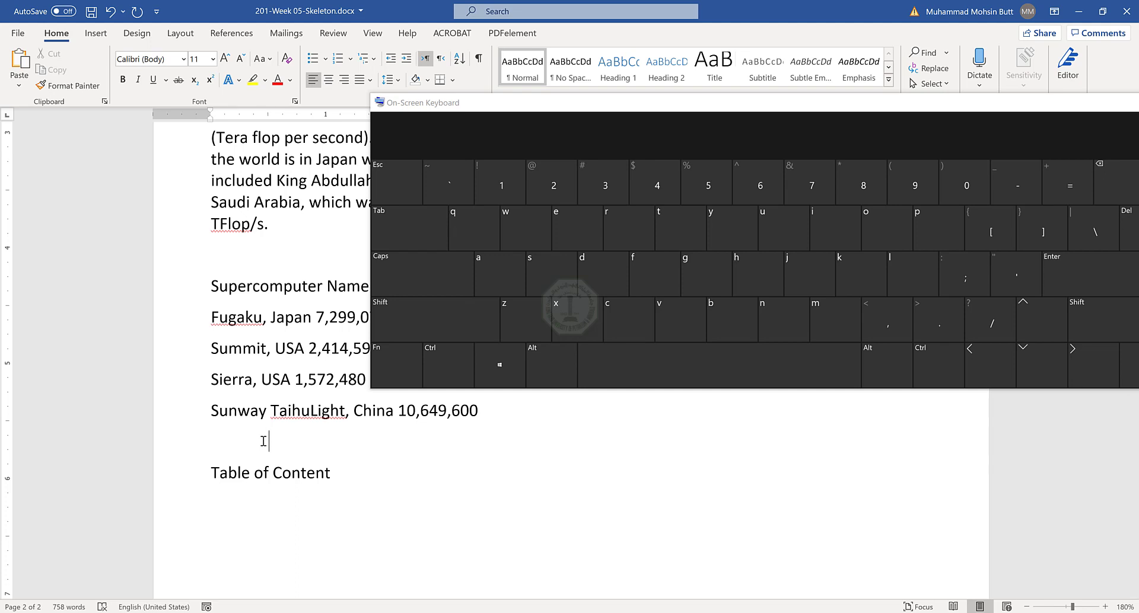
key(ctrl+z)
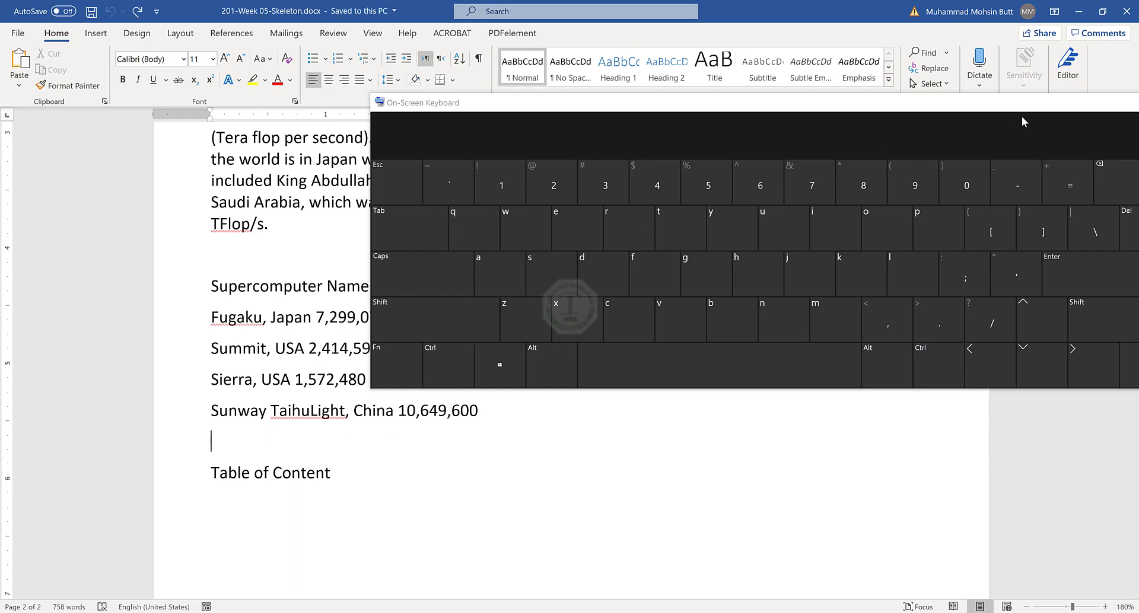
click(1030, 122)
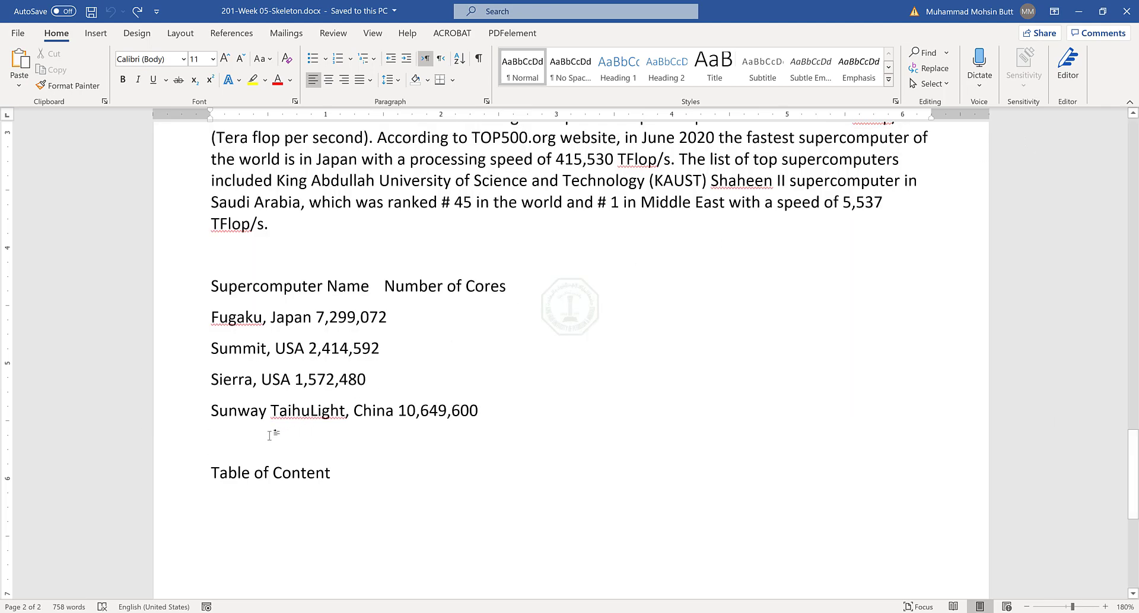
- Return to the Notepad notes and examine the three custom tab properties: Position, Alignment and Tab Leaders
key(alt+Tab)
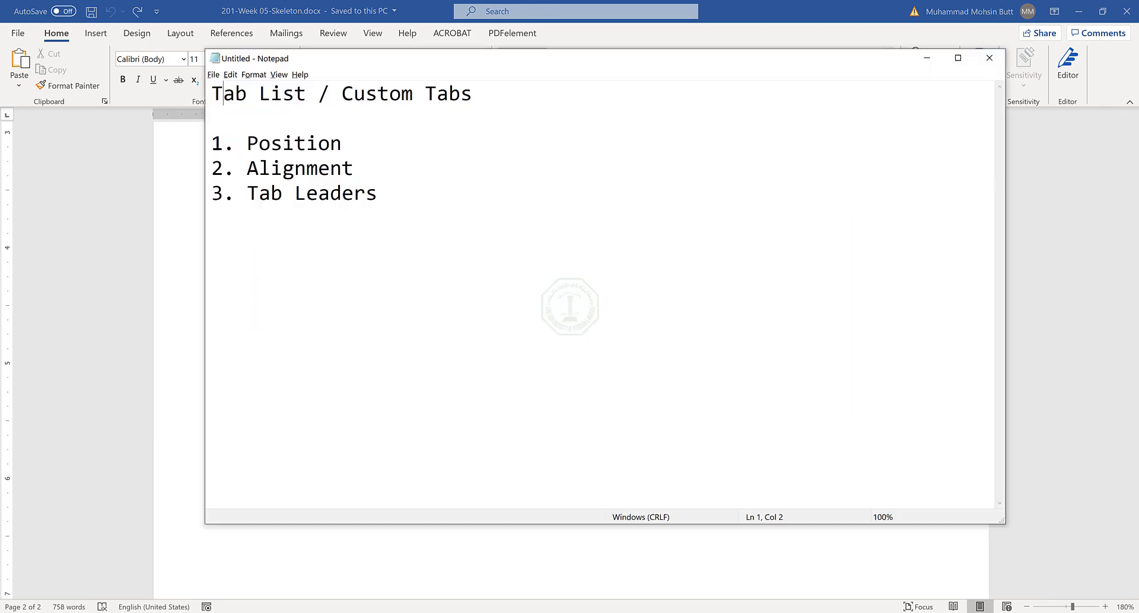
drag(380, 188, 210, 143)
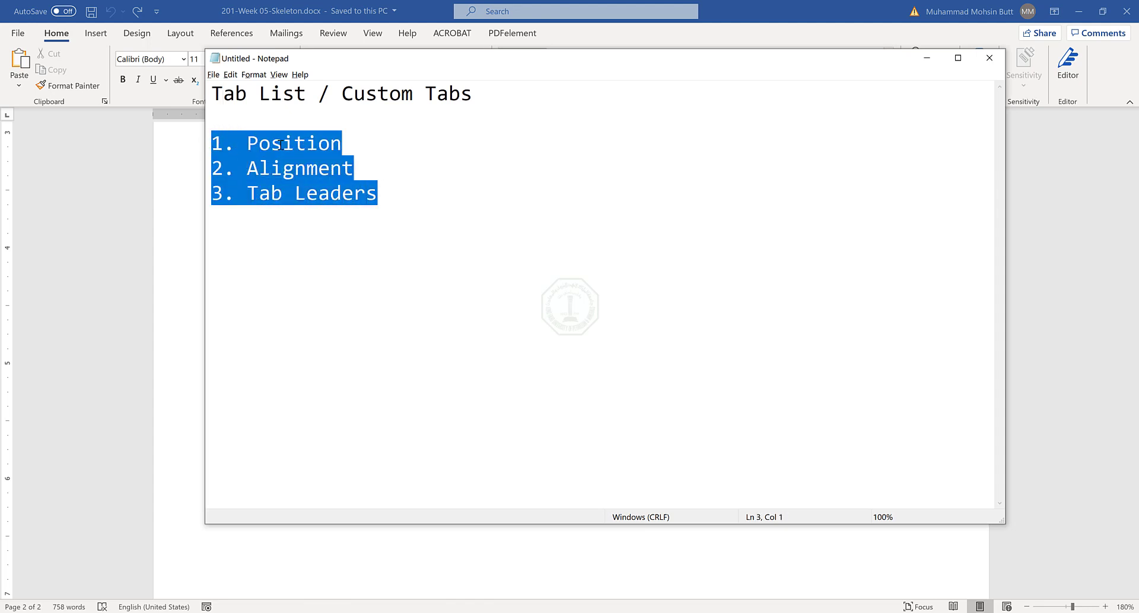
click(318, 153)
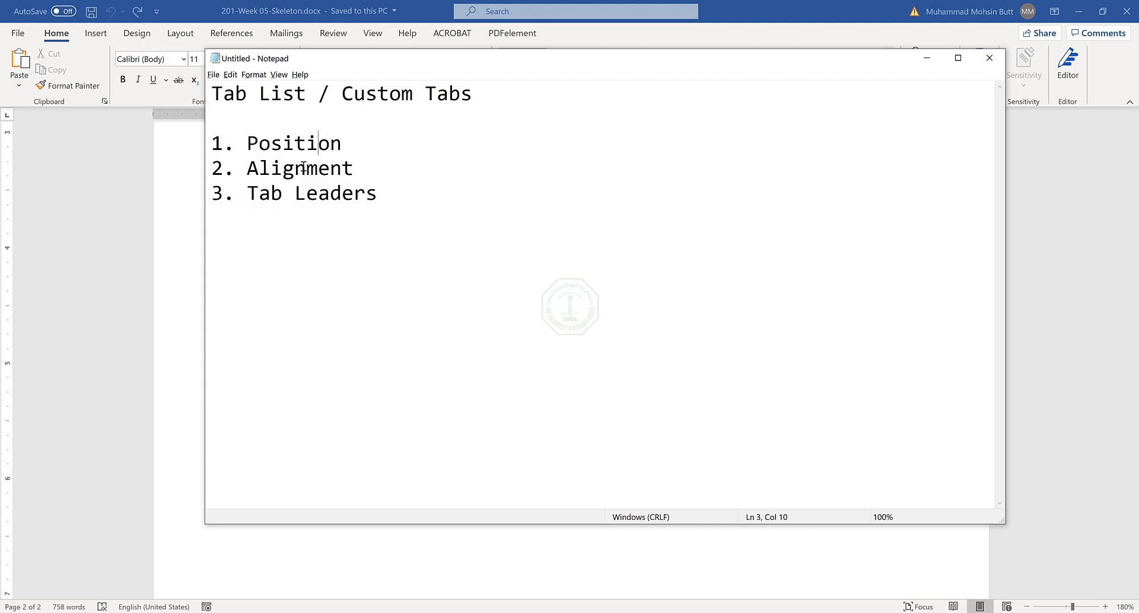
click(304, 168)
drag(259, 194, 351, 191)
click(351, 191)
click(301, 149)
double_click(301, 149)
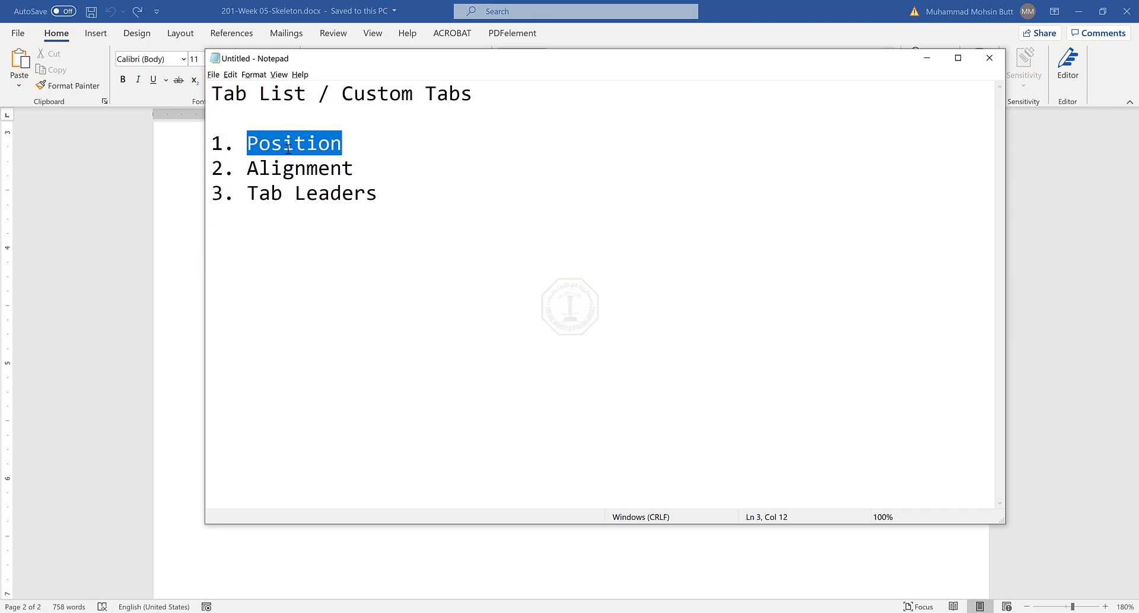
- Compare the Position, Alignment and Tab Leaders notes with the supercomputer list in the Word document
click(181, 329)
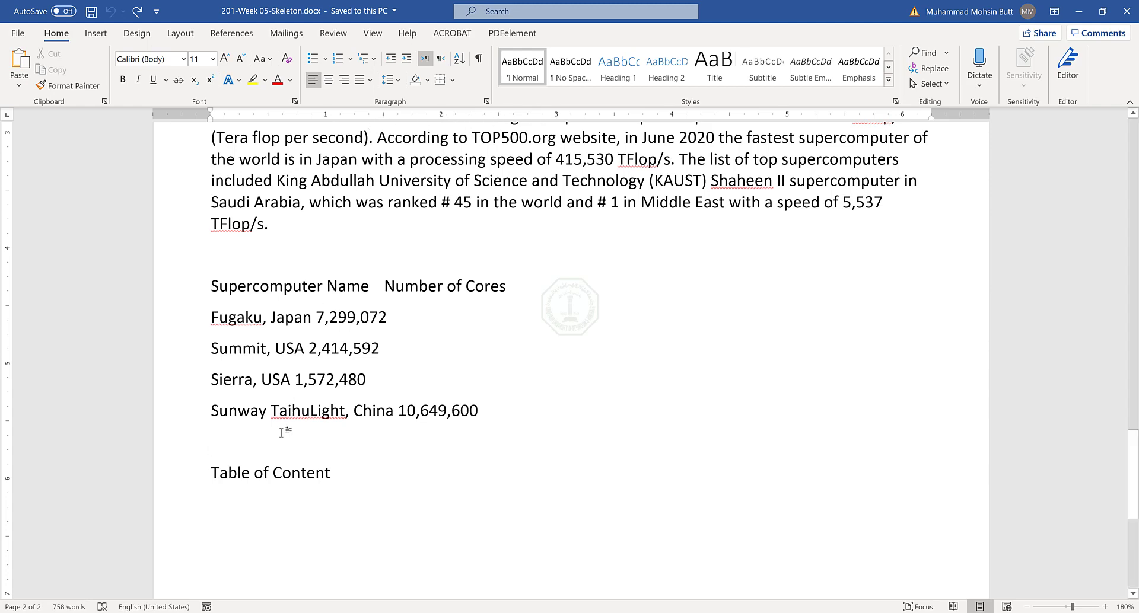
key(alt+Tab)
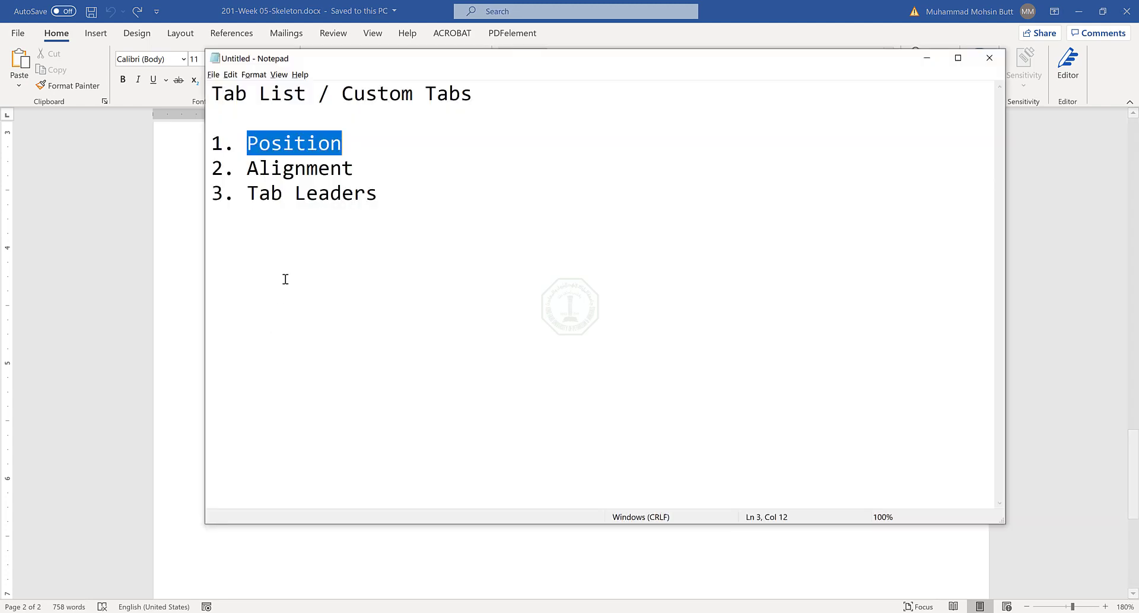
click(347, 141)
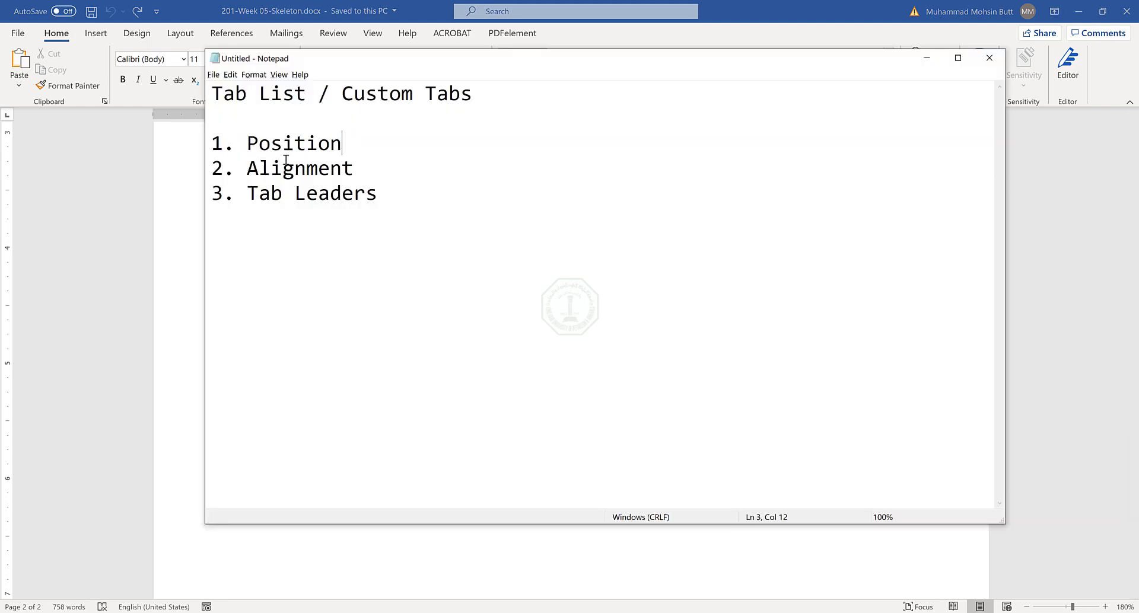
click(360, 168)
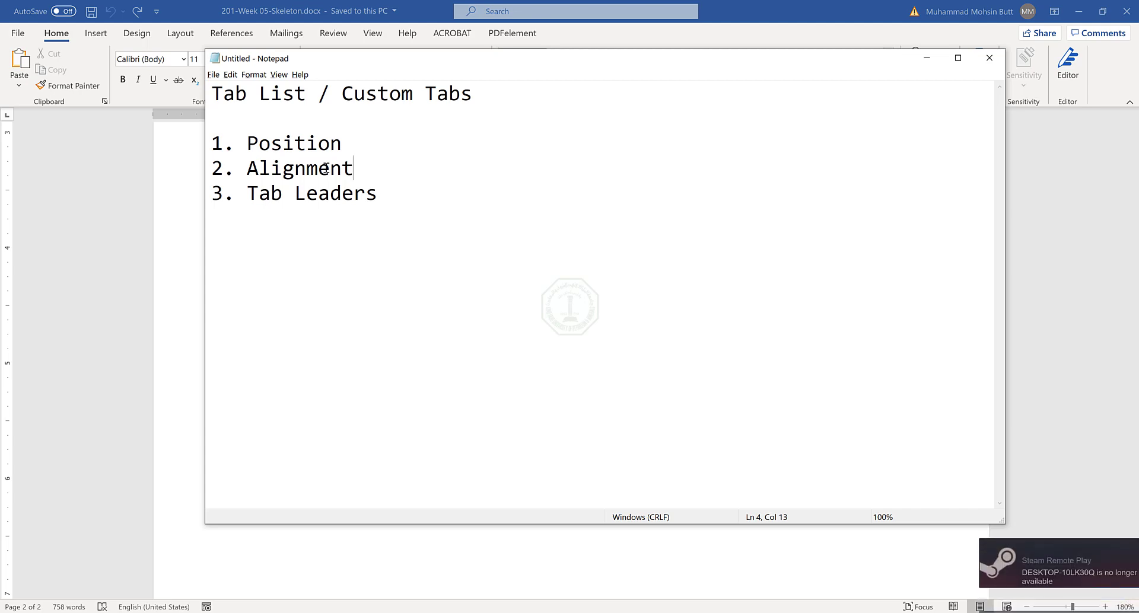
key(alt+Tab)
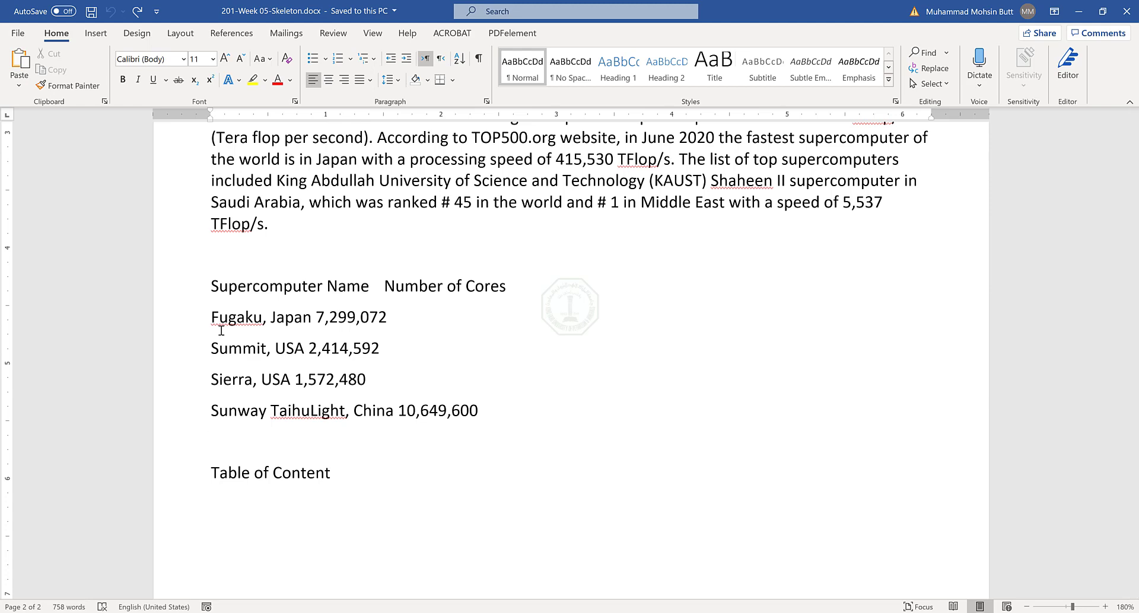
key(alt+Tab)
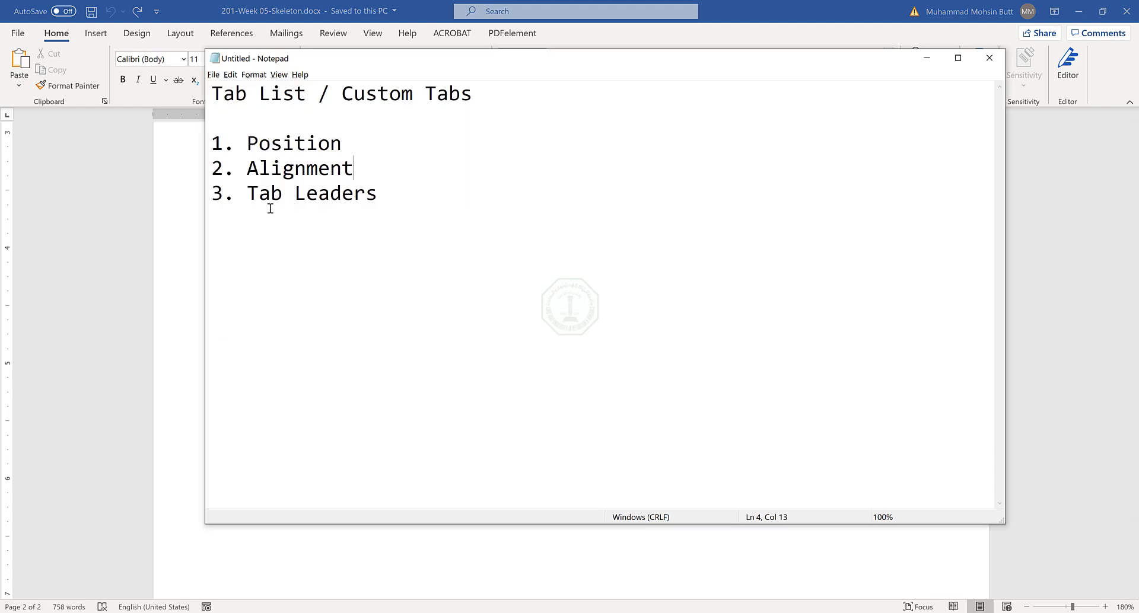
click(252, 193)
drag(252, 193, 385, 192)
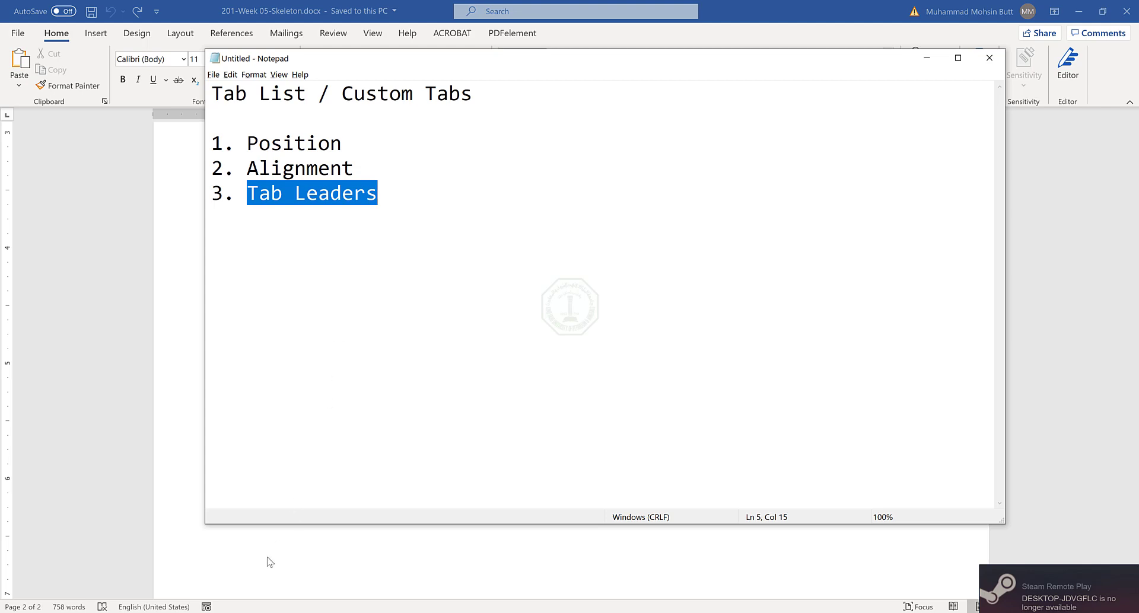
- Switch back to Word, test a default tab on the blank line above Table of Content, and undo it
key(alt+Tab)
click(216, 443)
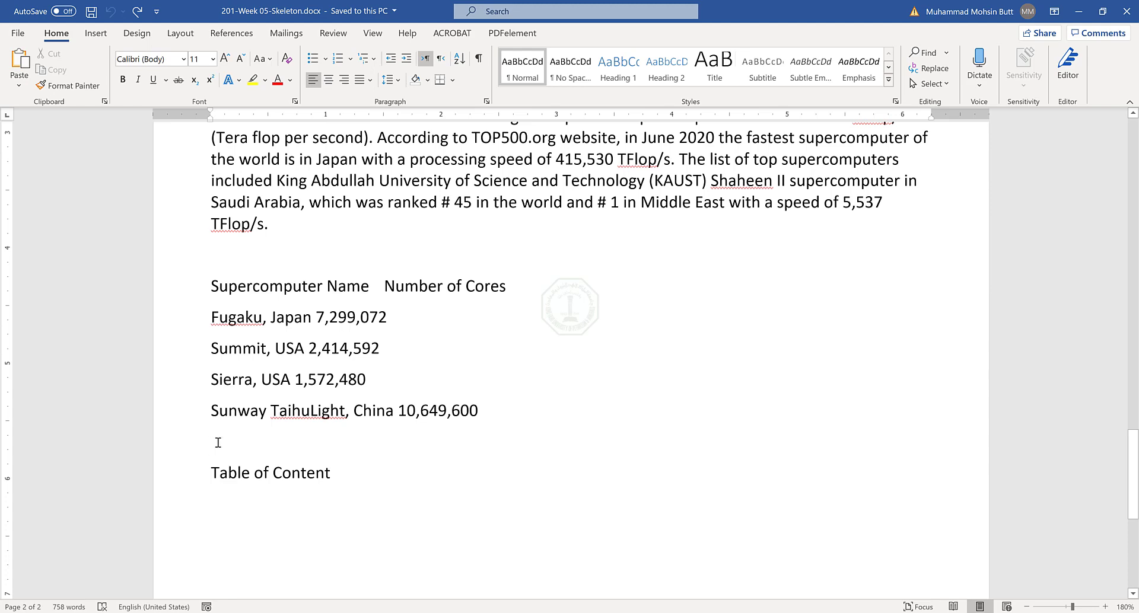
key(Tab)
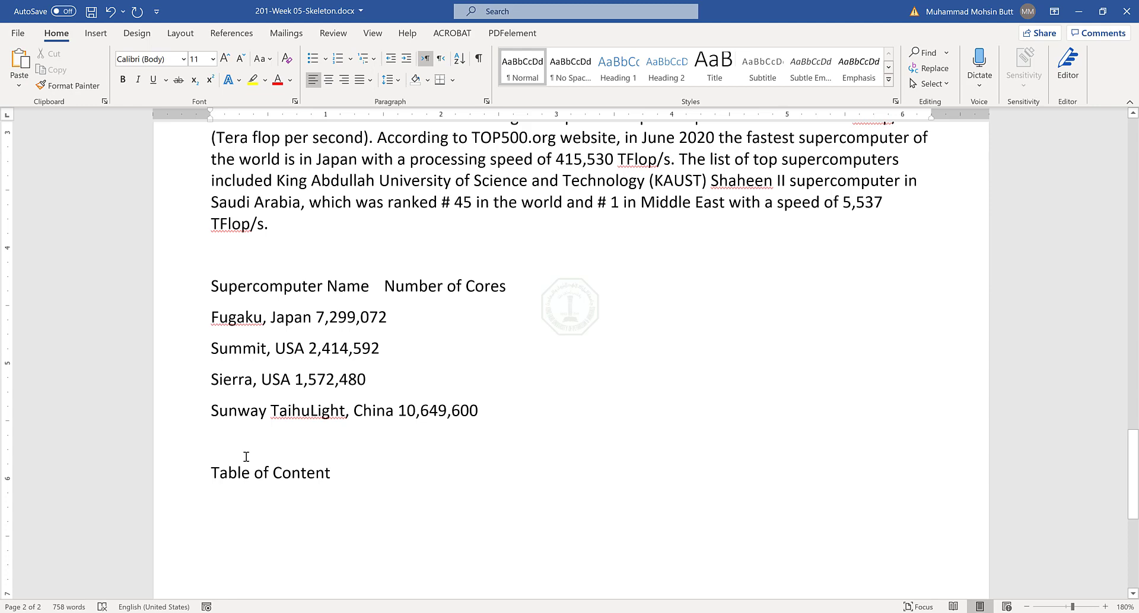
key(ctrl+s)
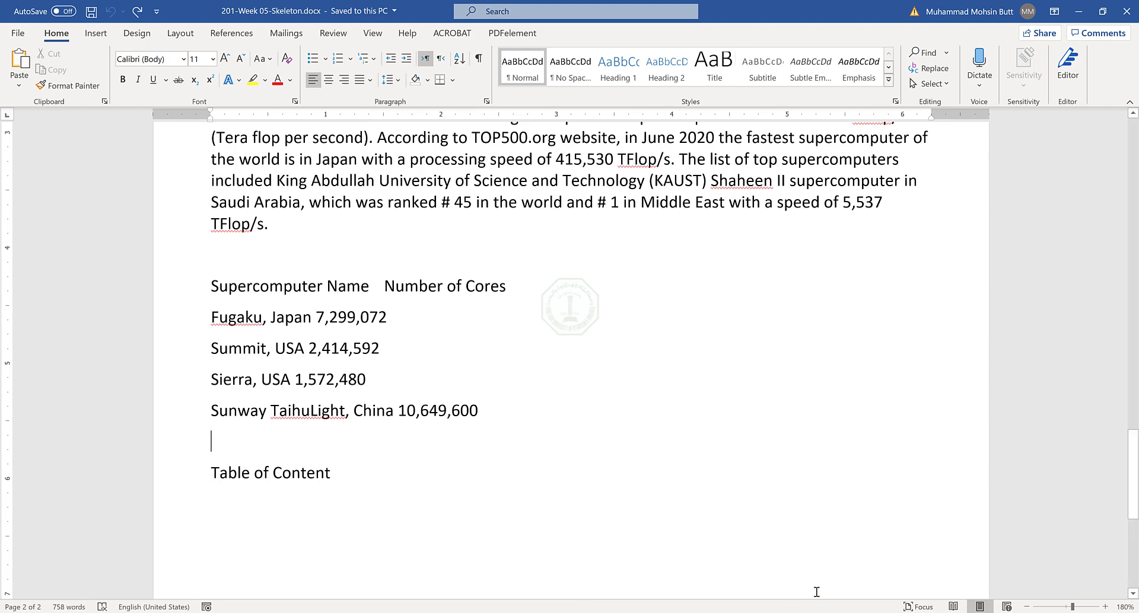
- Reopen 201-Week 05-Output.pdf in Acrobat and examine how the supercomputer names line up at their left edge
mouse_move(756, 568)
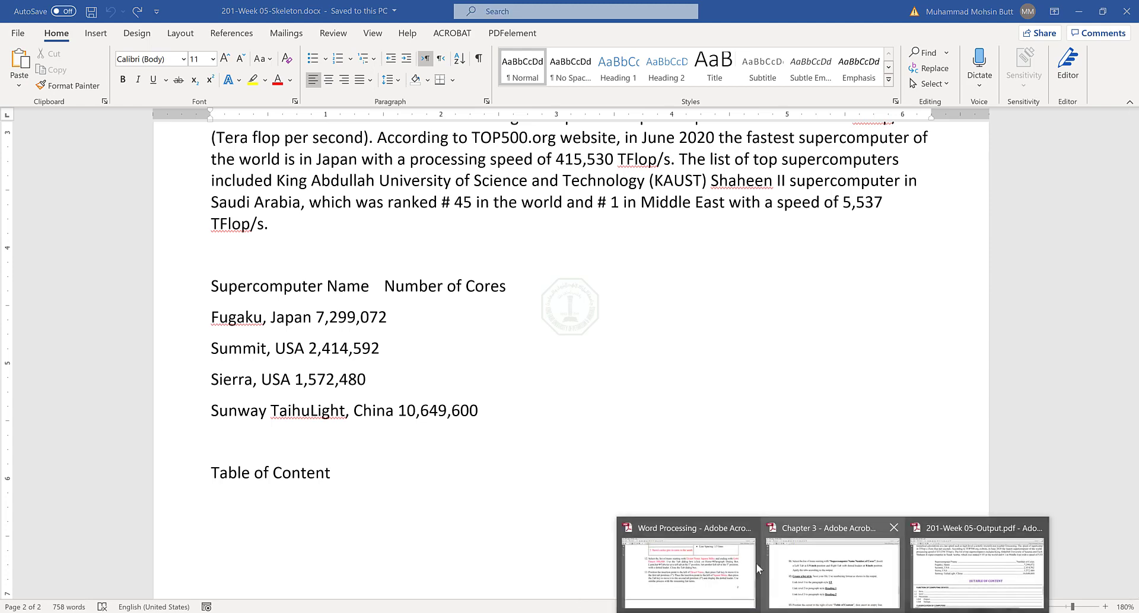
click(978, 570)
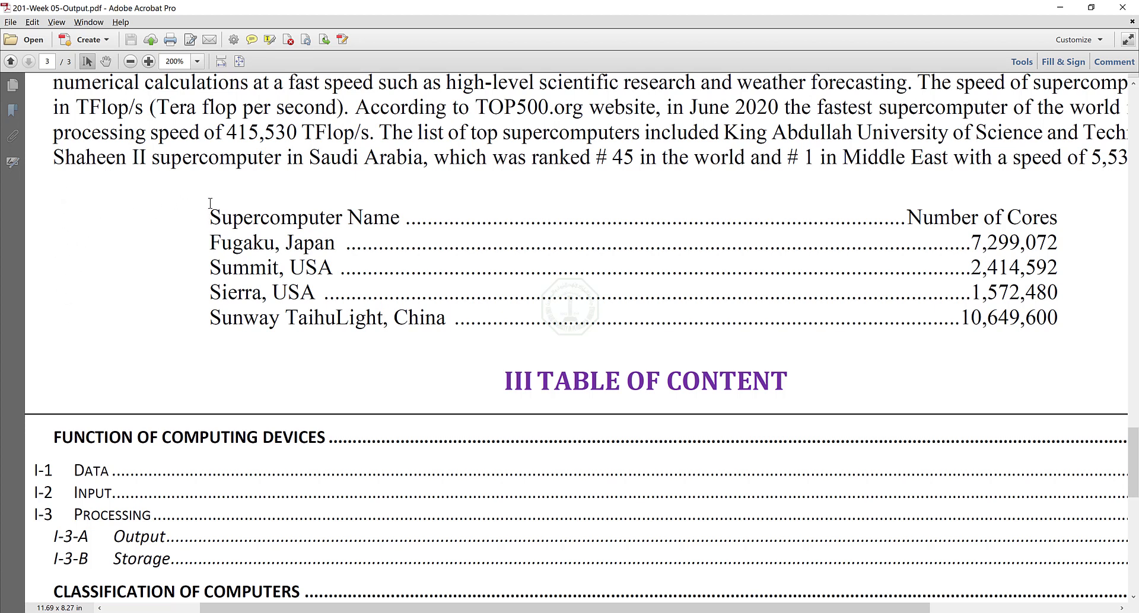
drag(211, 215, 215, 316)
click(214, 317)
drag(213, 217, 213, 319)
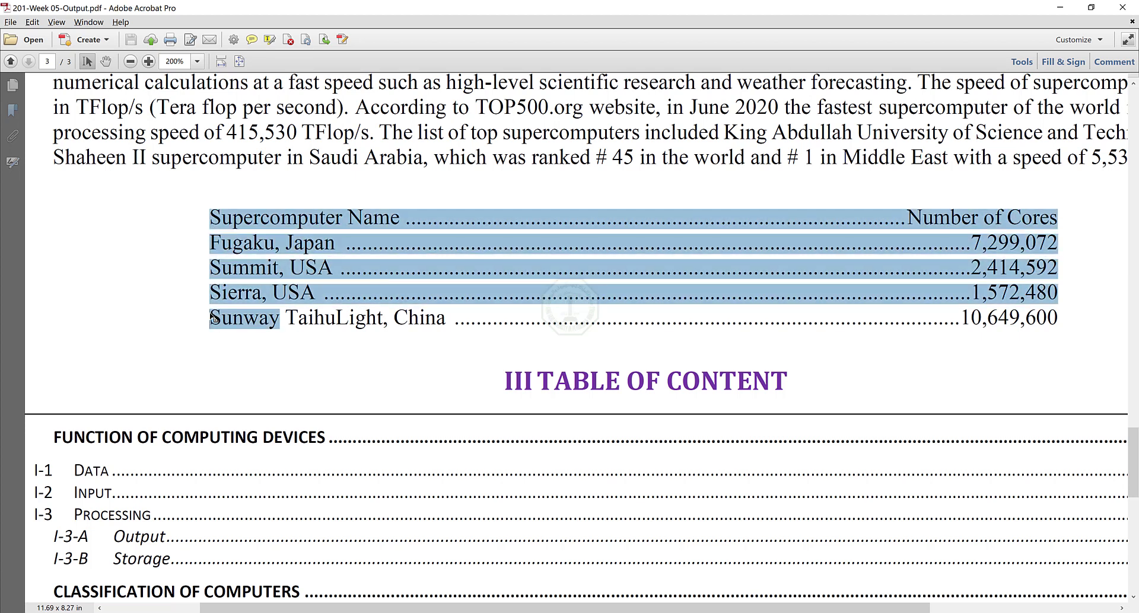
click(213, 318)
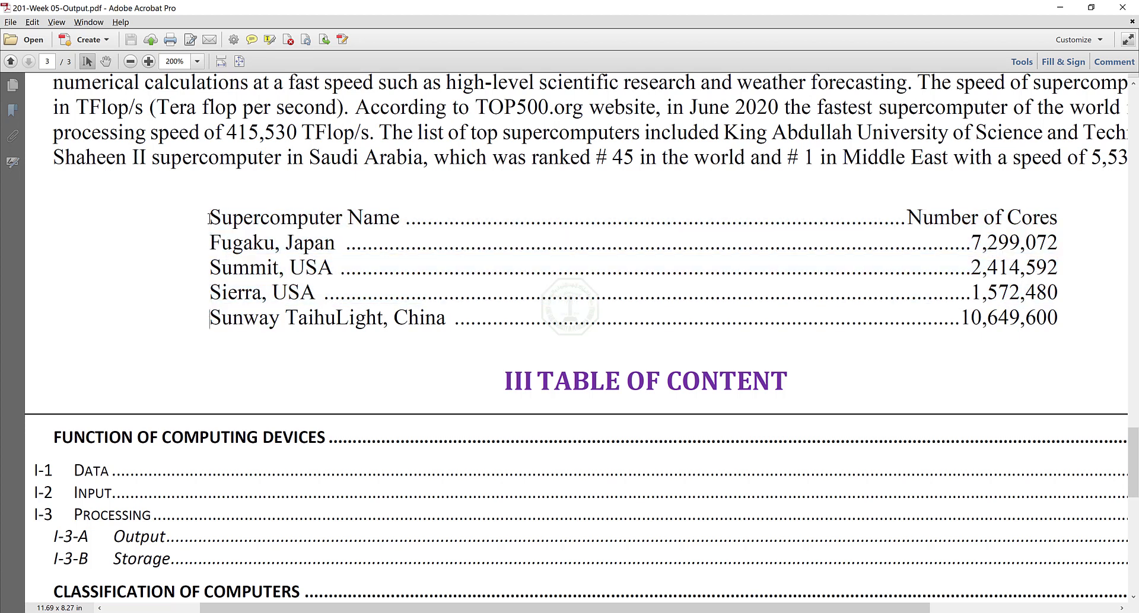
drag(209, 219, 217, 308)
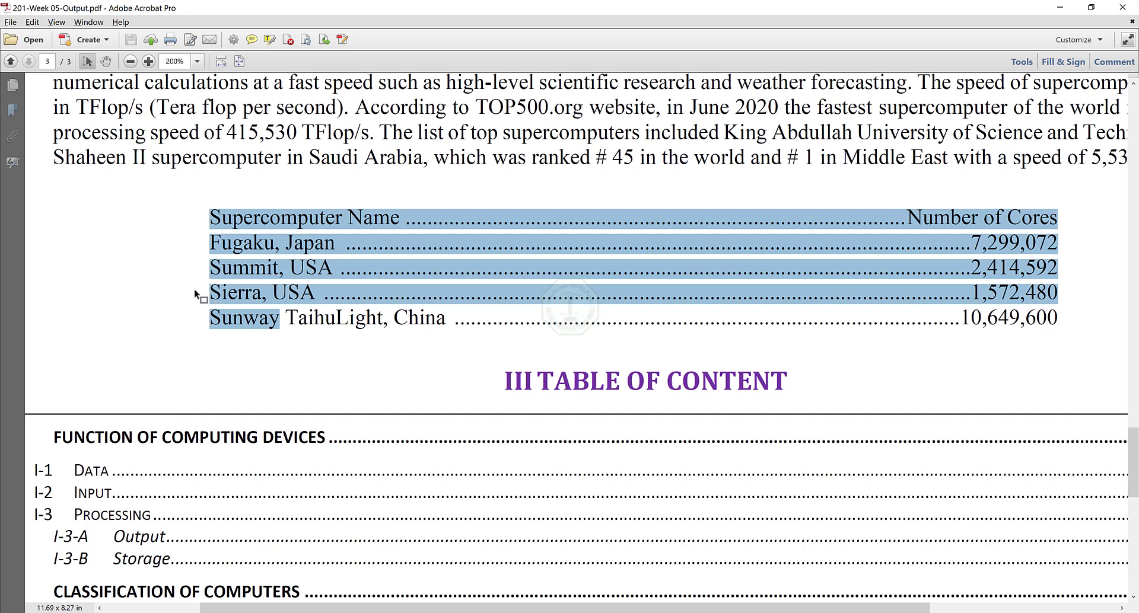
- Examine where the supercomputer names start in the output PDF, and relate this to the custom tab properties in the Notepad notes
click(207, 211)
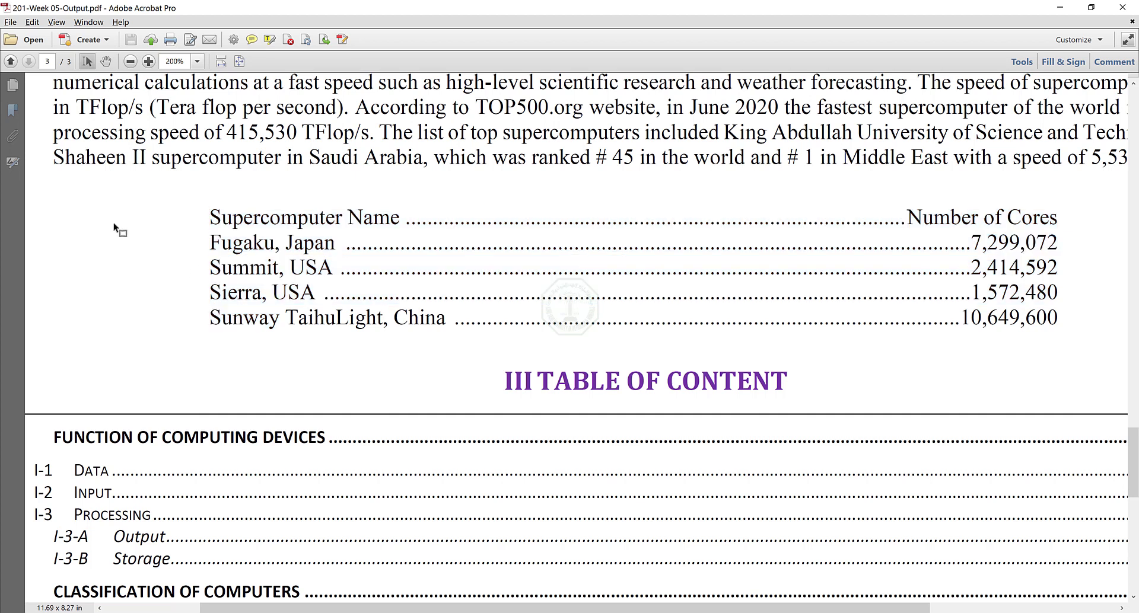
triple_click(212, 218)
click(212, 218)
key(alt+Tab)
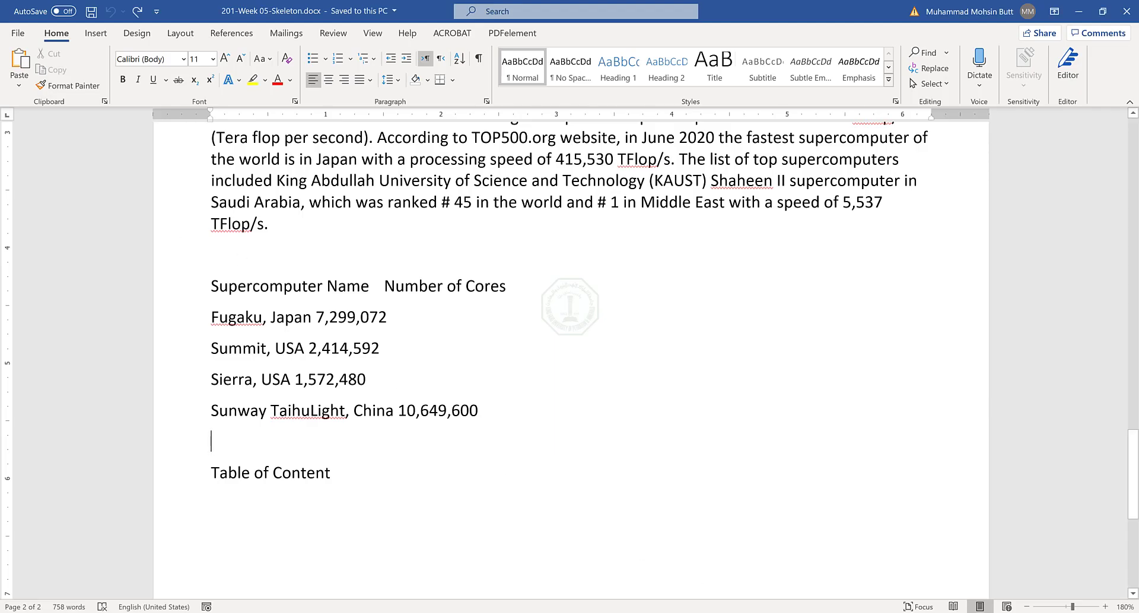
key(alt+Tab)
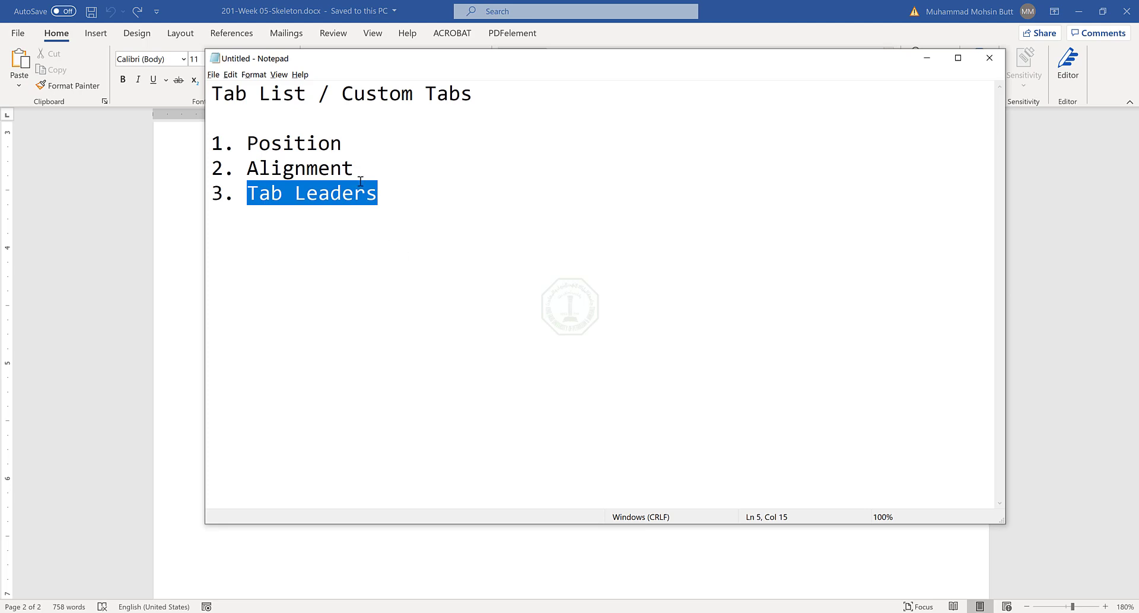
click(395, 203)
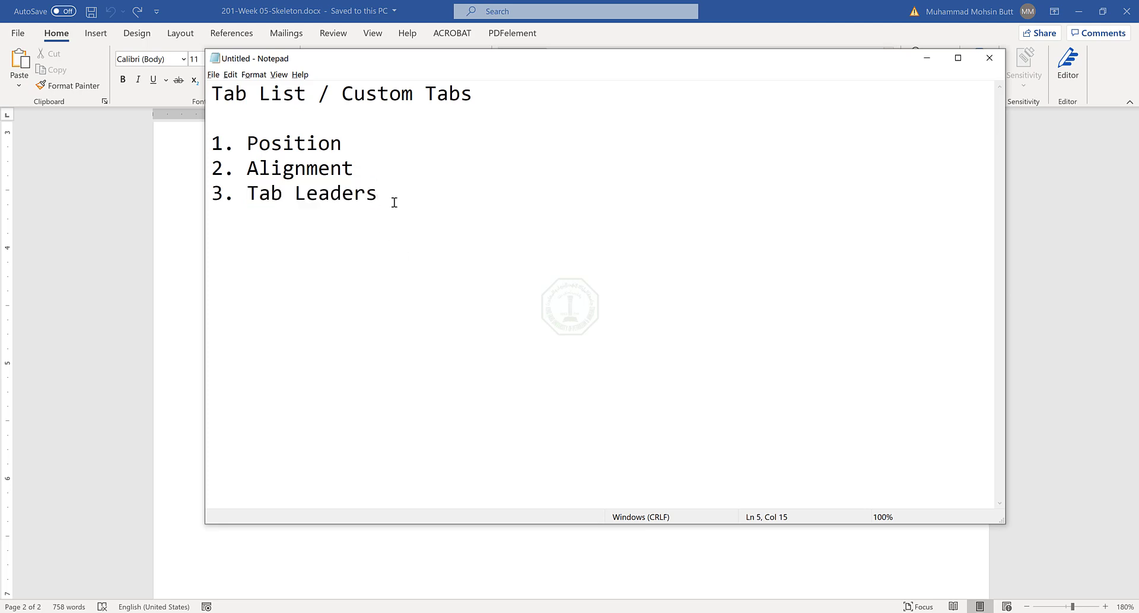
- Examine the dotted leader between Supercomputer Name and Number of Cores in the output PDF, and compare it with the Word list and Notepad notes
key(alt+Tab)
key(alt+Tab)
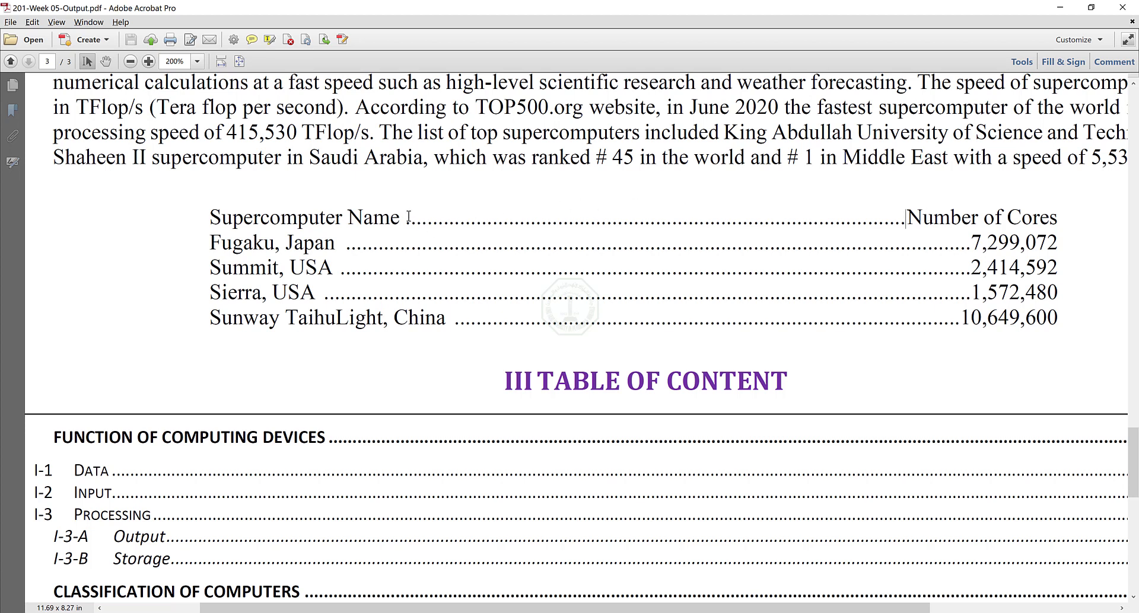
drag(406, 218, 910, 212)
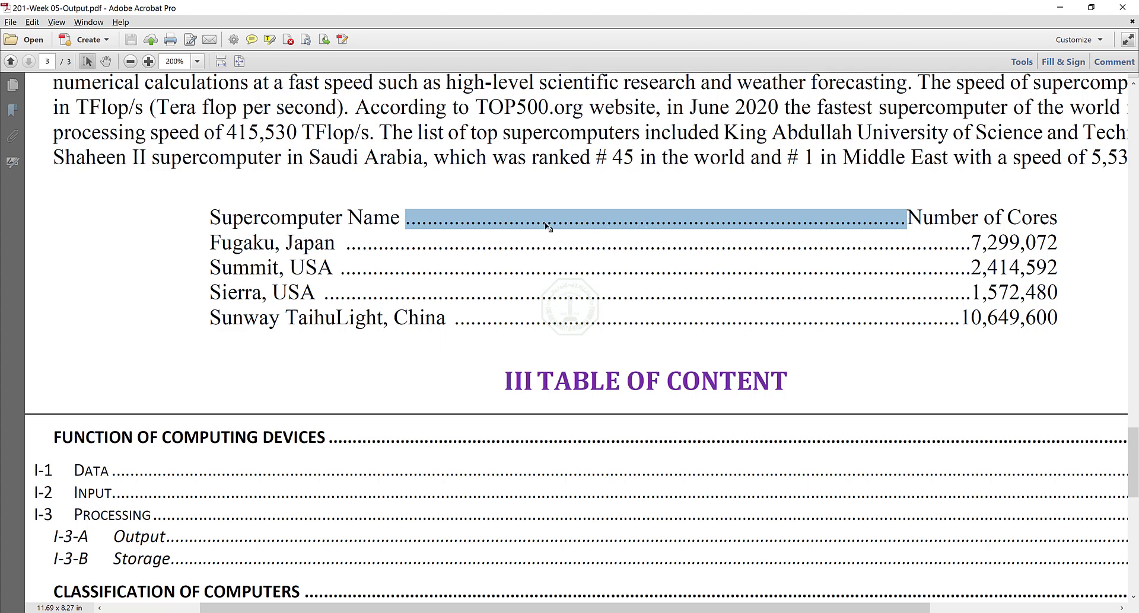
key(alt+Tab)
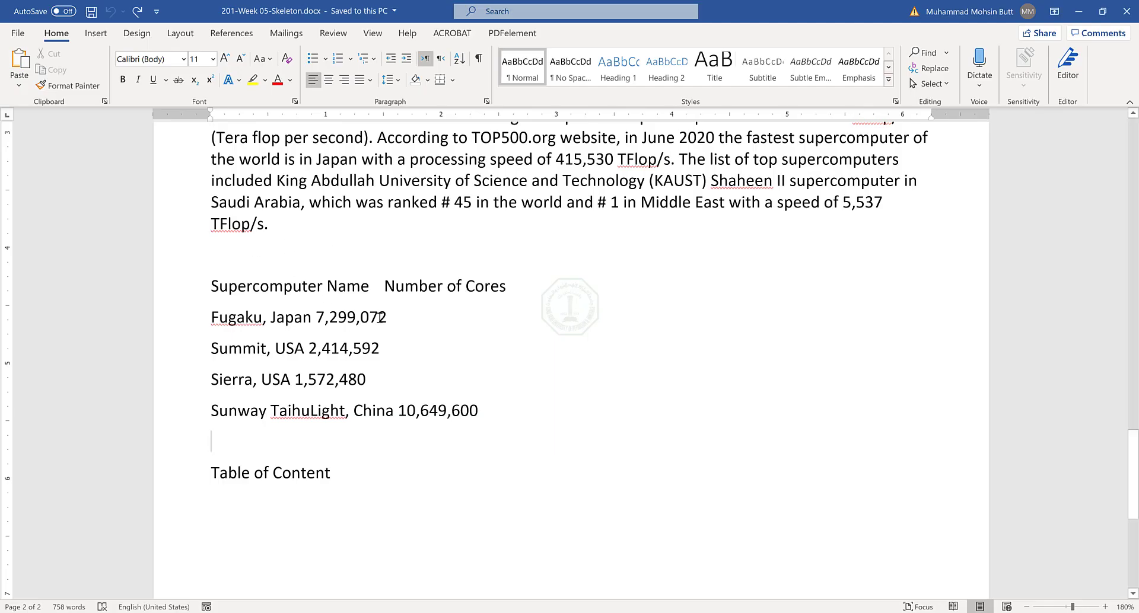
key(alt+Tab)
key(alt+Tab)
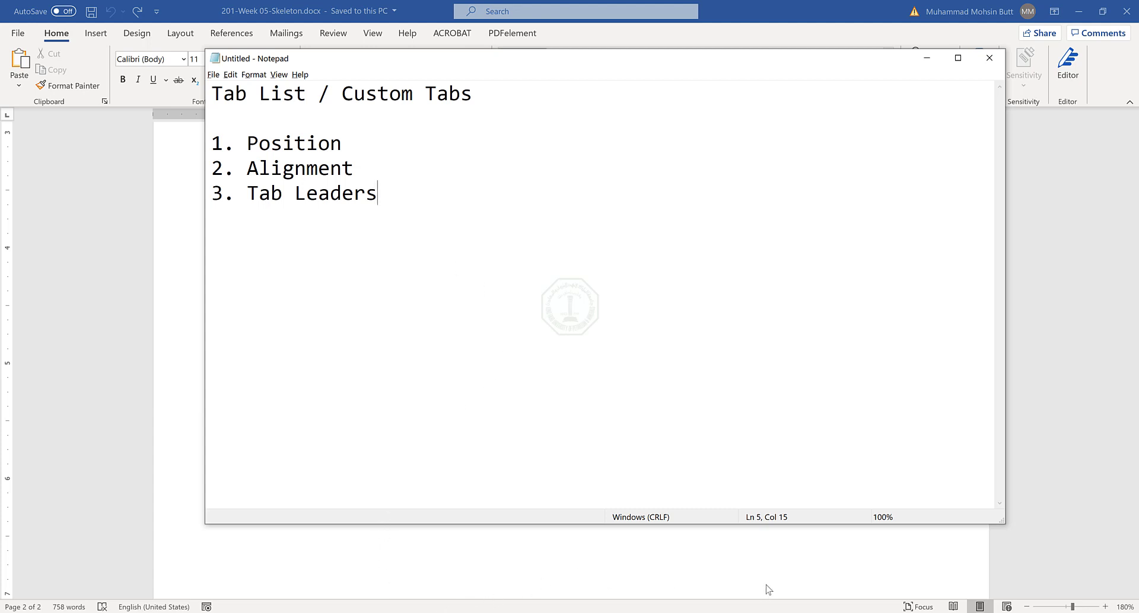
- Switch to the Chapter 3 PDF in Acrobat and read instruction 11 on the tab settings for the supercomputer list
click(825, 612)
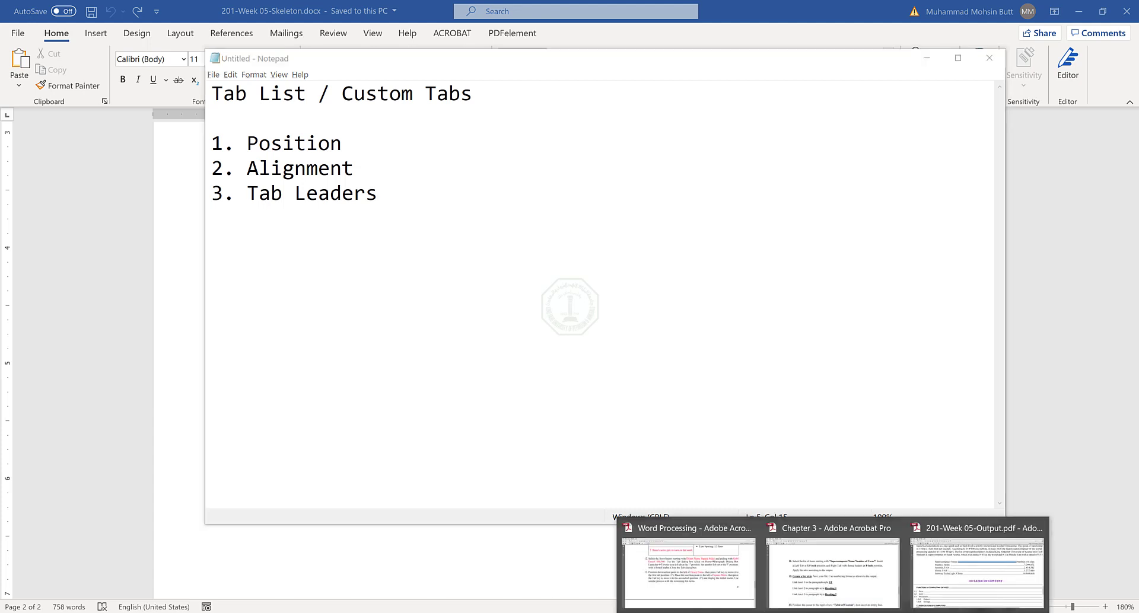
click(646, 565)
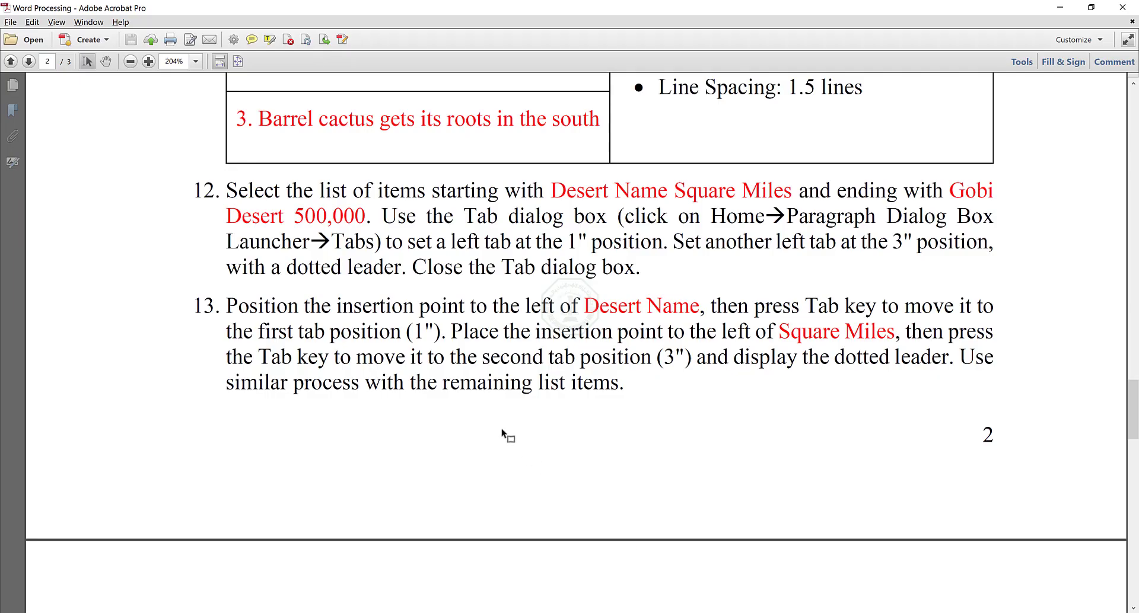
click(824, 611)
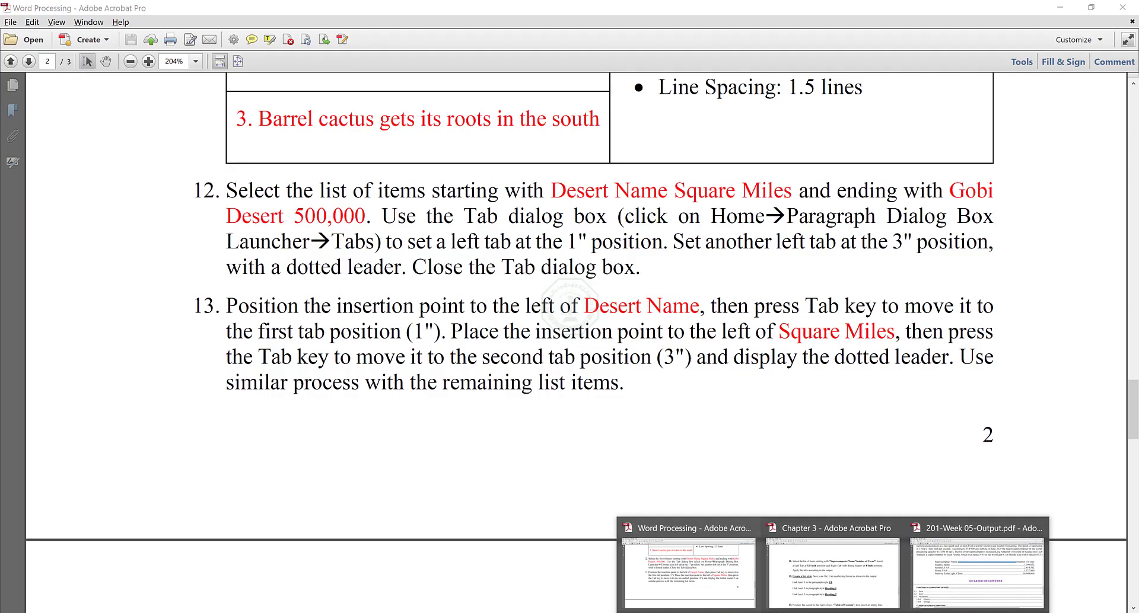
click(834, 605)
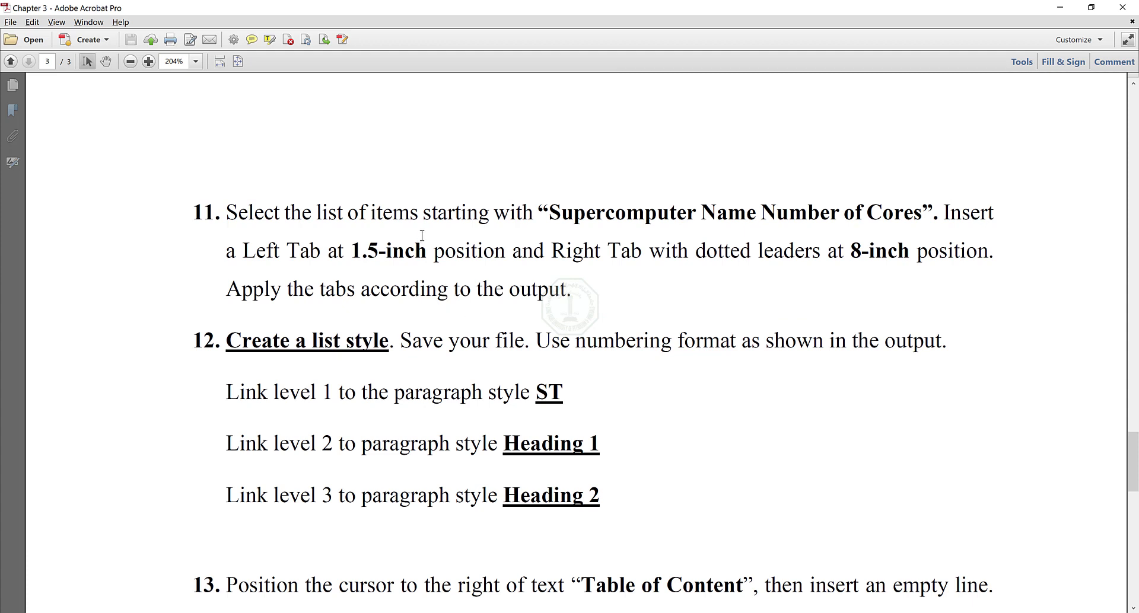
drag(418, 215, 577, 221)
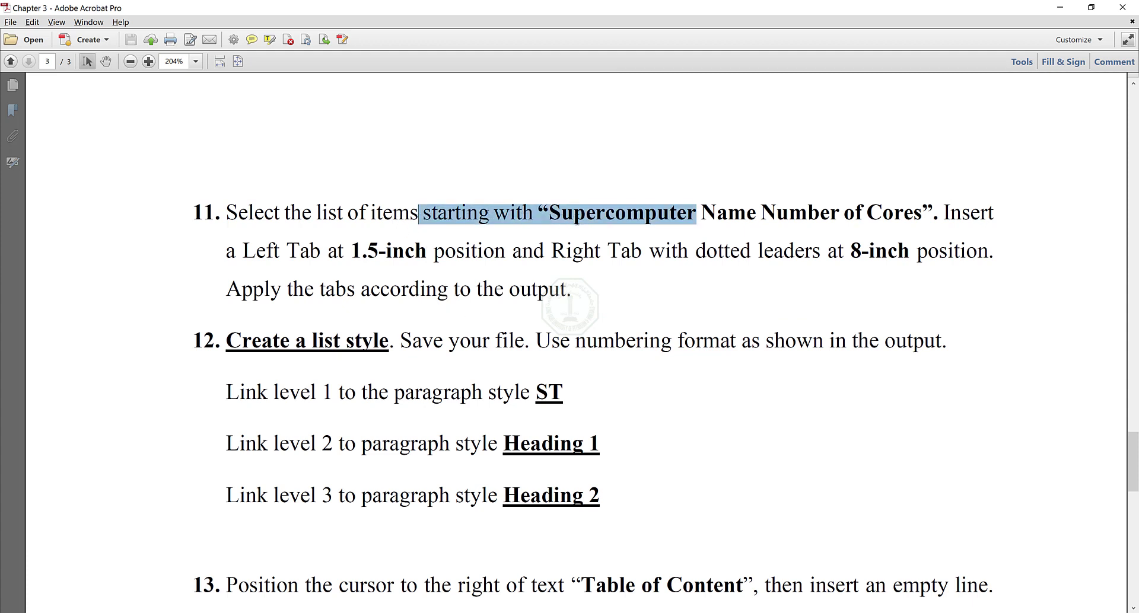
drag(647, 210, 917, 213)
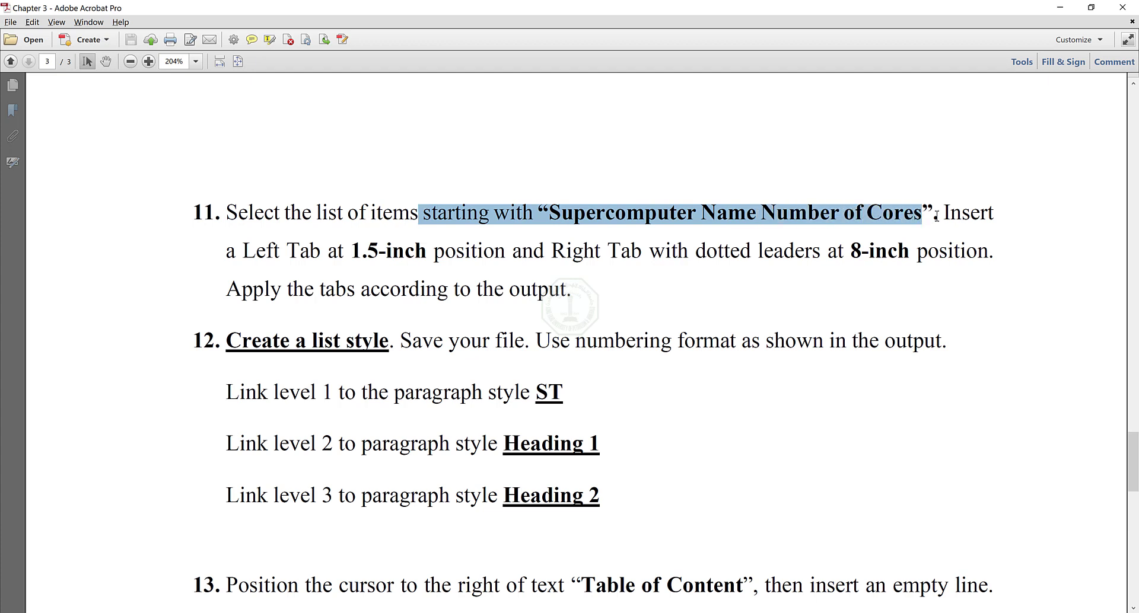
click(938, 214)
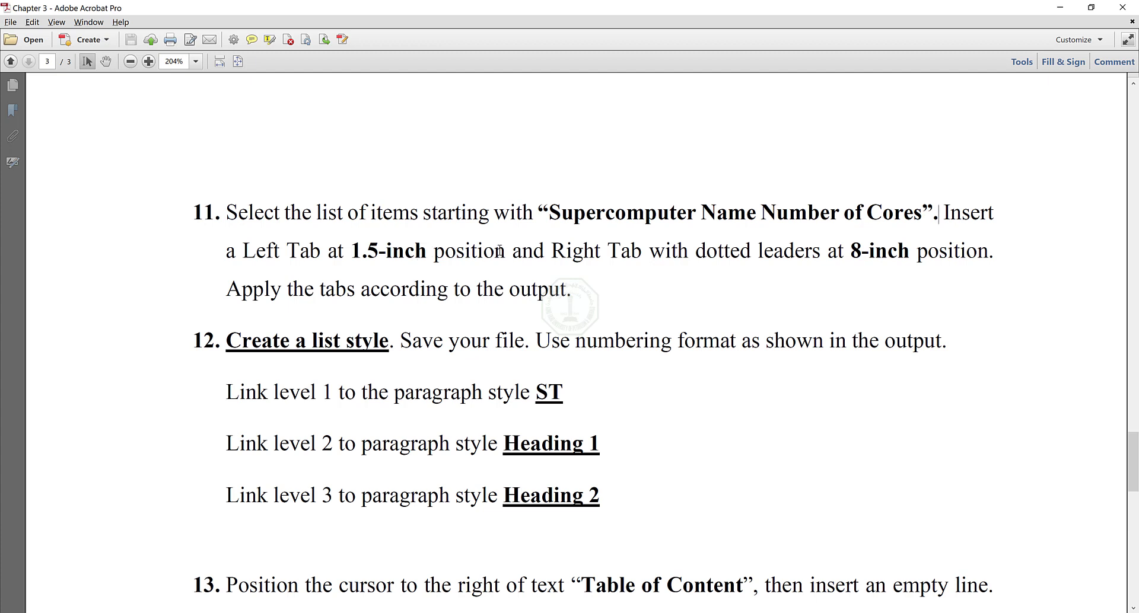
drag(607, 252, 942, 249)
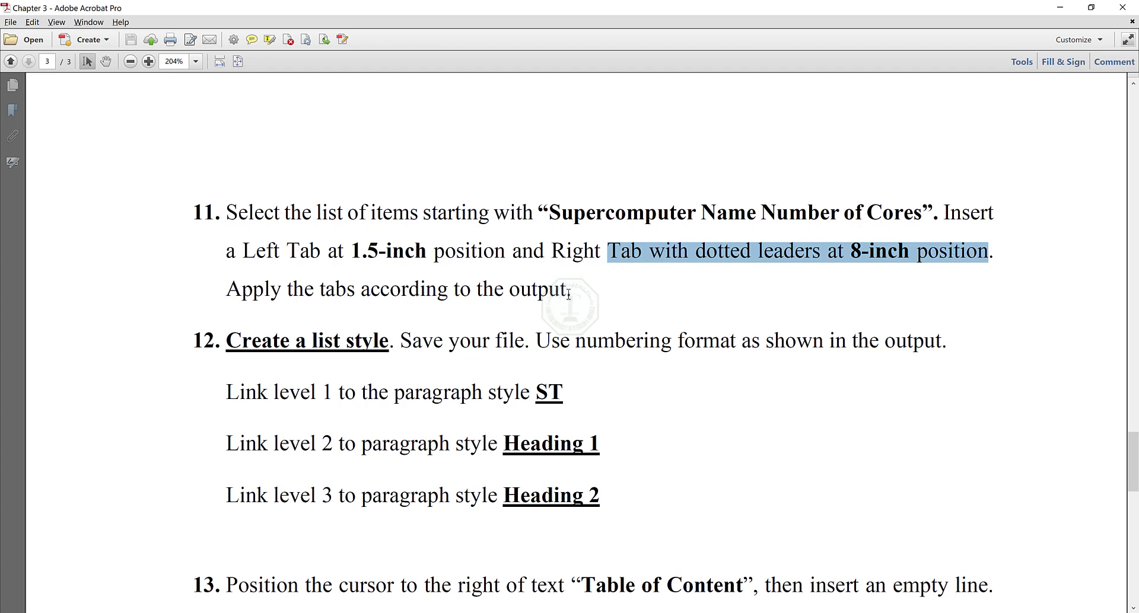
click(624, 293)
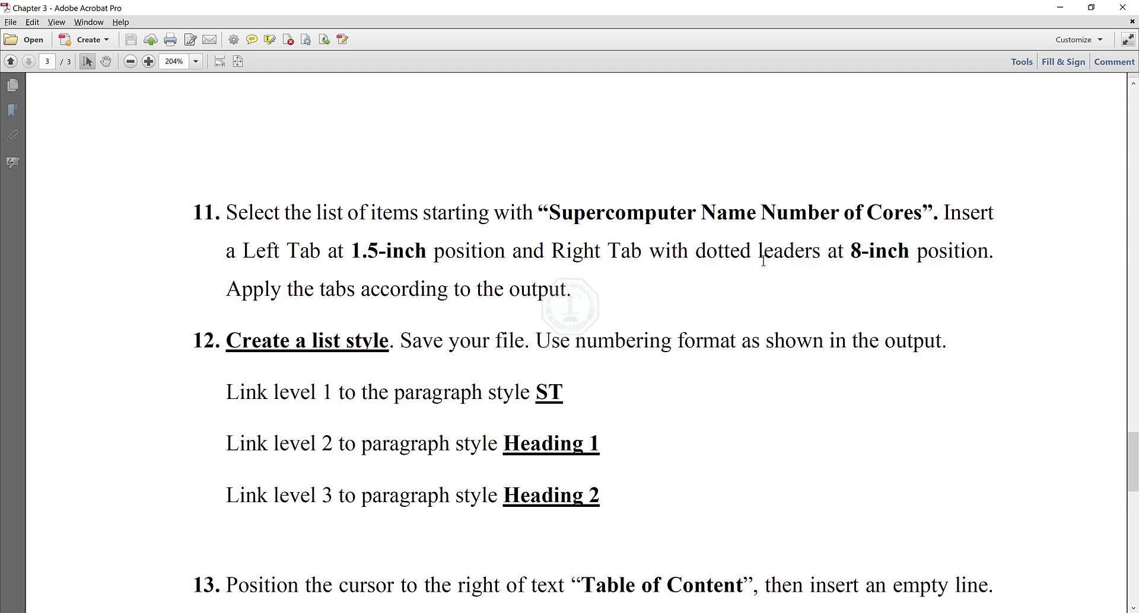
- Place the Notepad window below instruction 11 and note the first tab's properties: Position 1.5", Alignment Left, Tab Leaders No
click(853, 612)
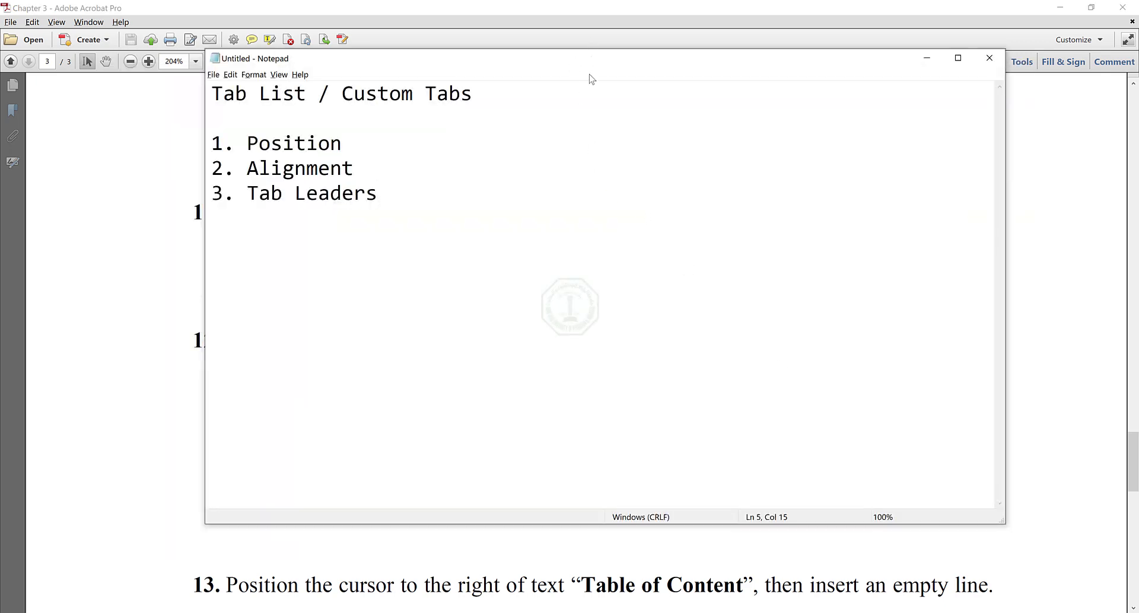
drag(588, 64, 564, 325)
click(365, 408)
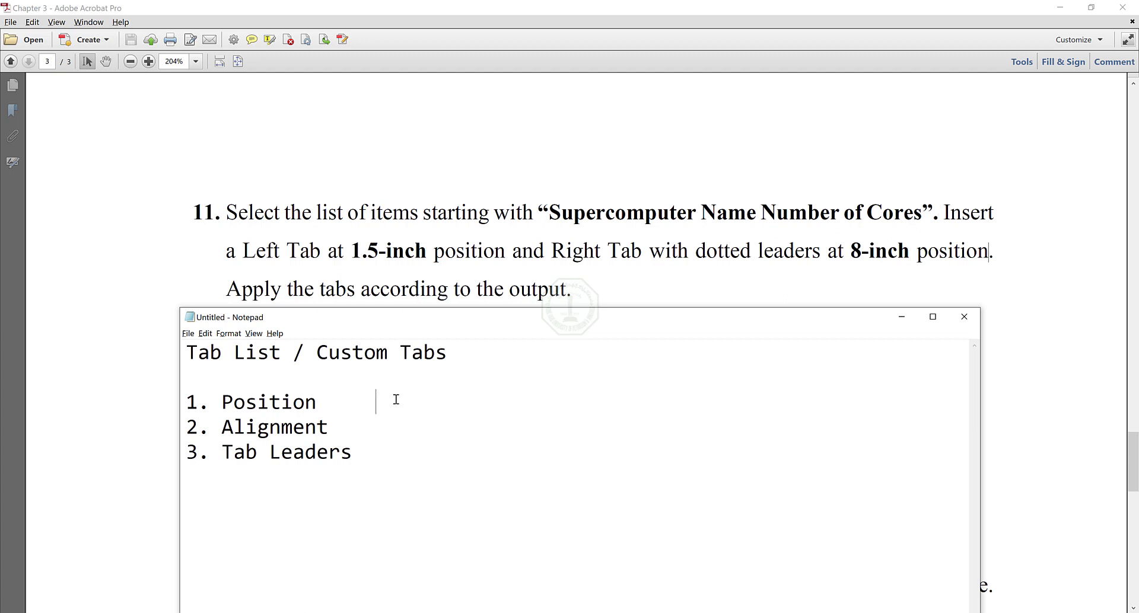
text(1.5")
key(Down)
key(Tab)
text(Left)
click(379, 452)
key(Tab)
text(No)
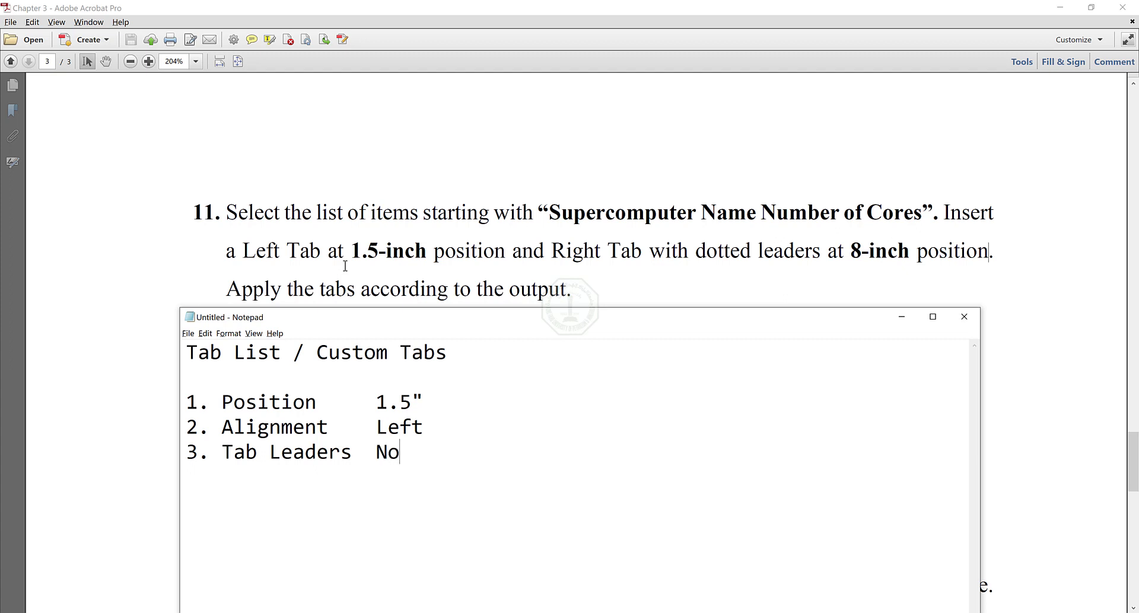
- Add a second column to the Notepad notes for the second tab: Position 8", Alignment Right, Tab Leaders dots
click(434, 401)
key(Tab)
text(8")
key(Down)
key(Tab)
text(Right)
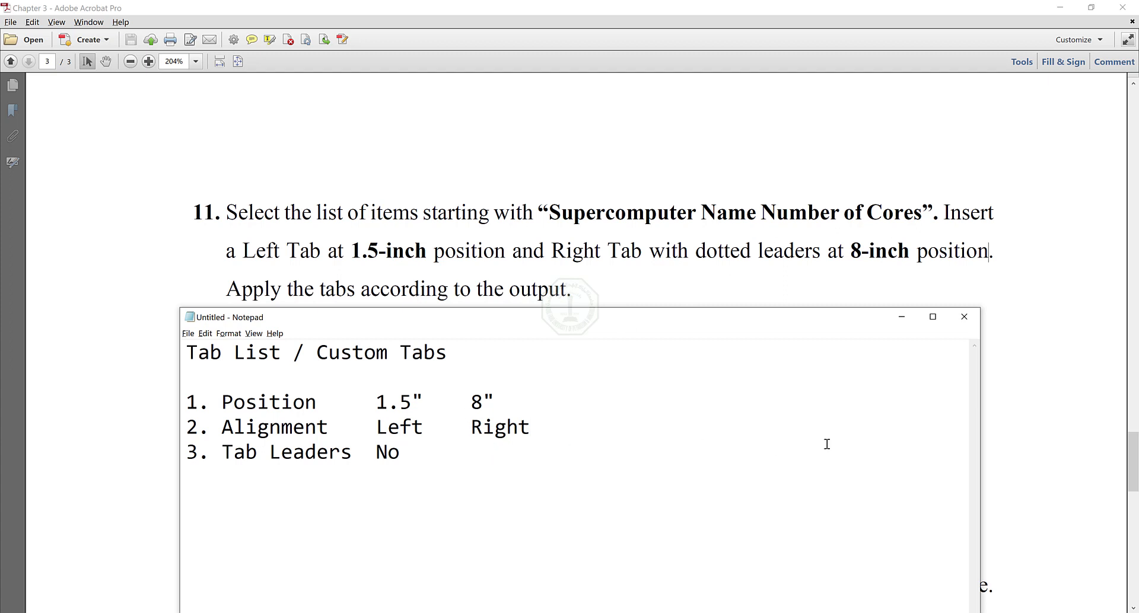
key(Tab)
text(dotsd)
key(BackSpace)
- Switch to Word, select the list from Supercomputer Name to Sunway TaihuLight, and open its Tabs settings alongside the Notepad notes
key(alt+Tab)
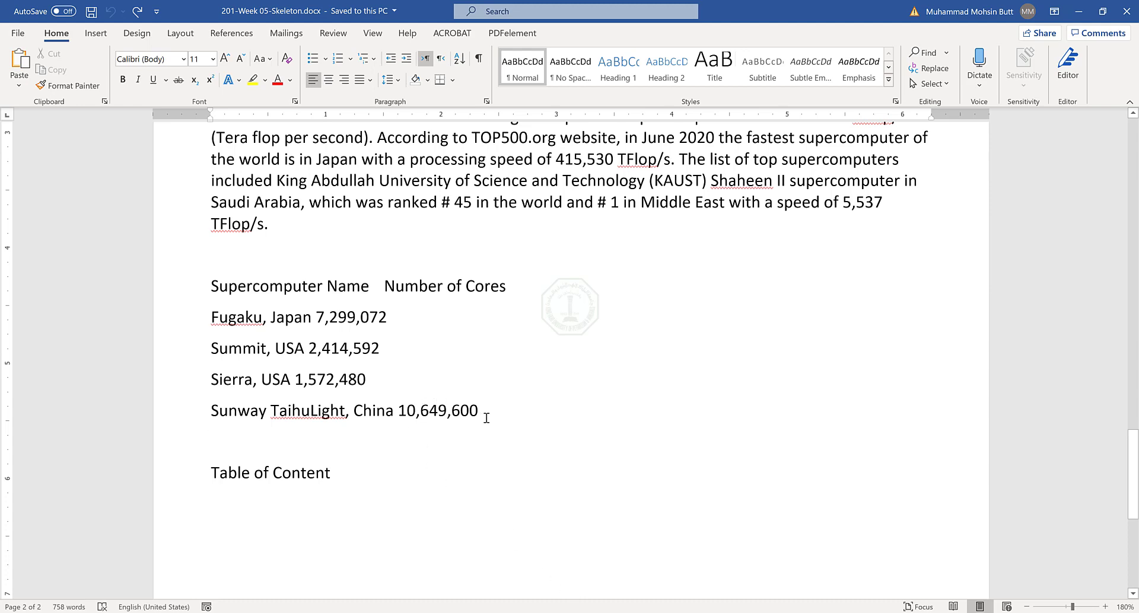
drag(486, 419, 193, 301)
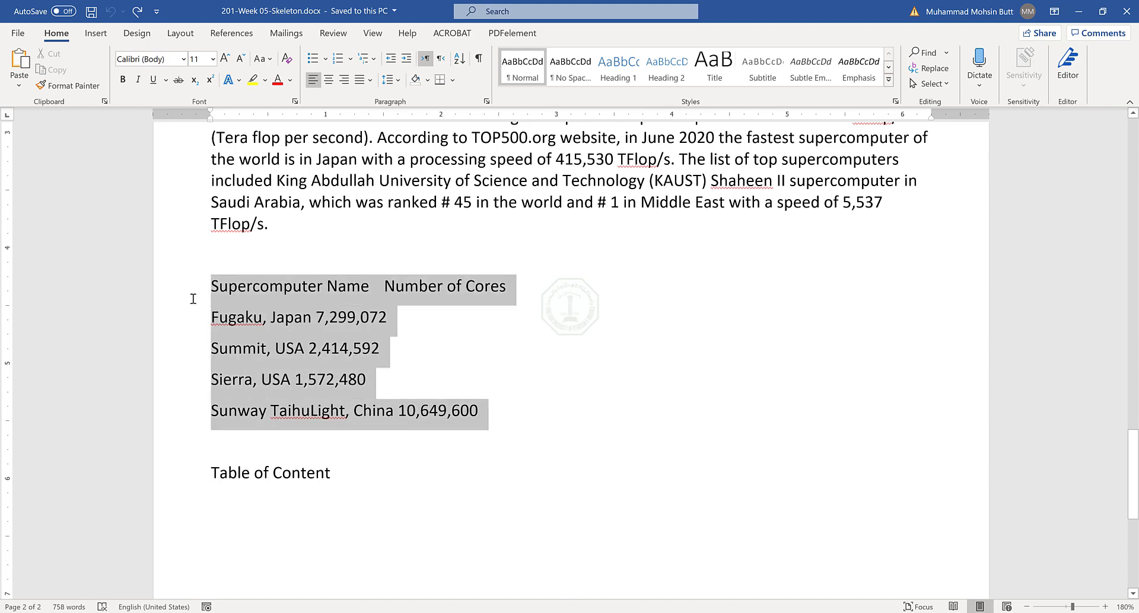
click(487, 102)
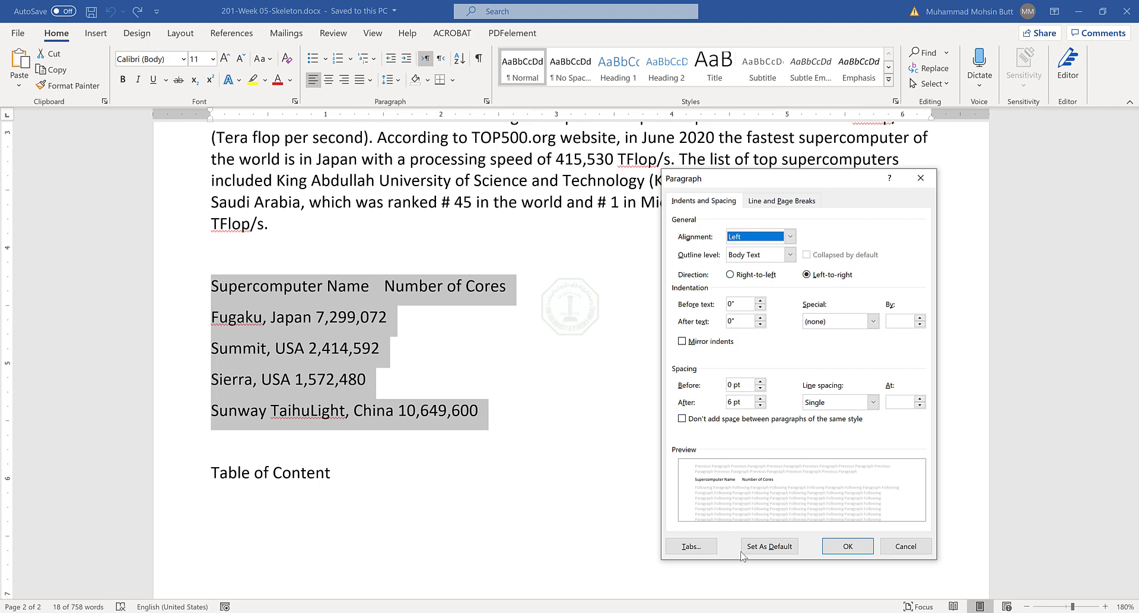
click(699, 549)
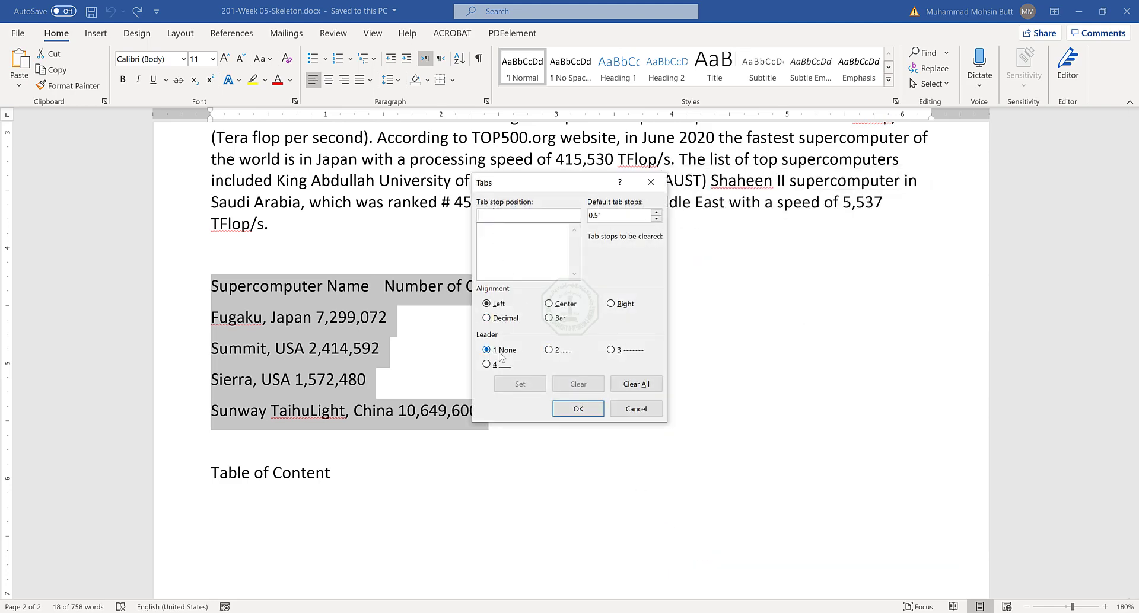
click(813, 612)
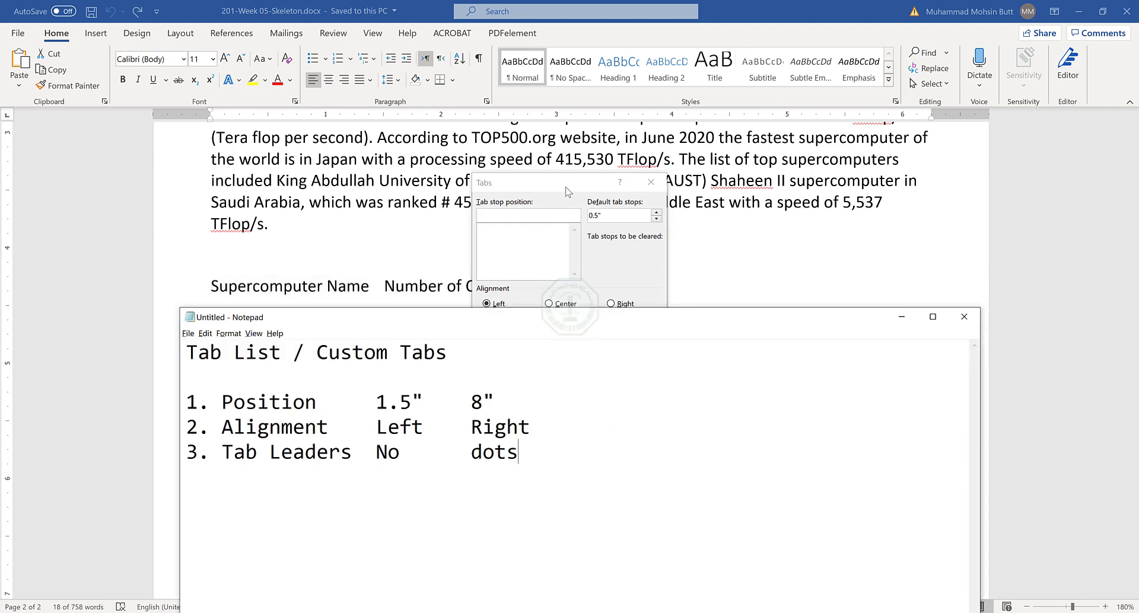
click(566, 212)
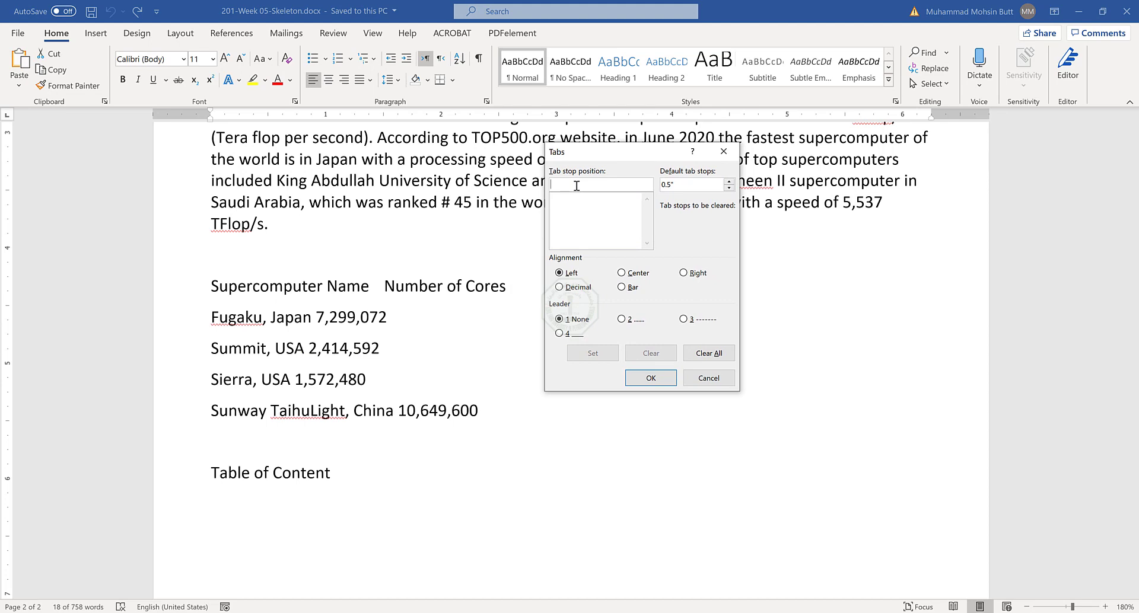
- Set a tab stop at 1.5" with Left alignment and no leader for the selected supercomputer list
text(1.5)
key(alt+Tab)
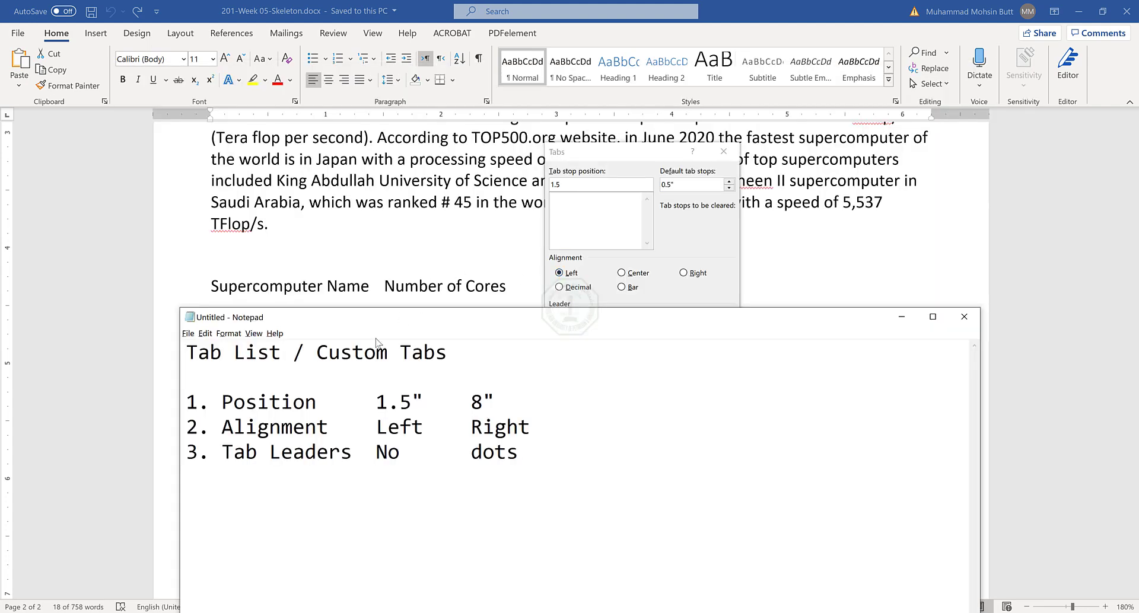
drag(381, 427, 427, 427)
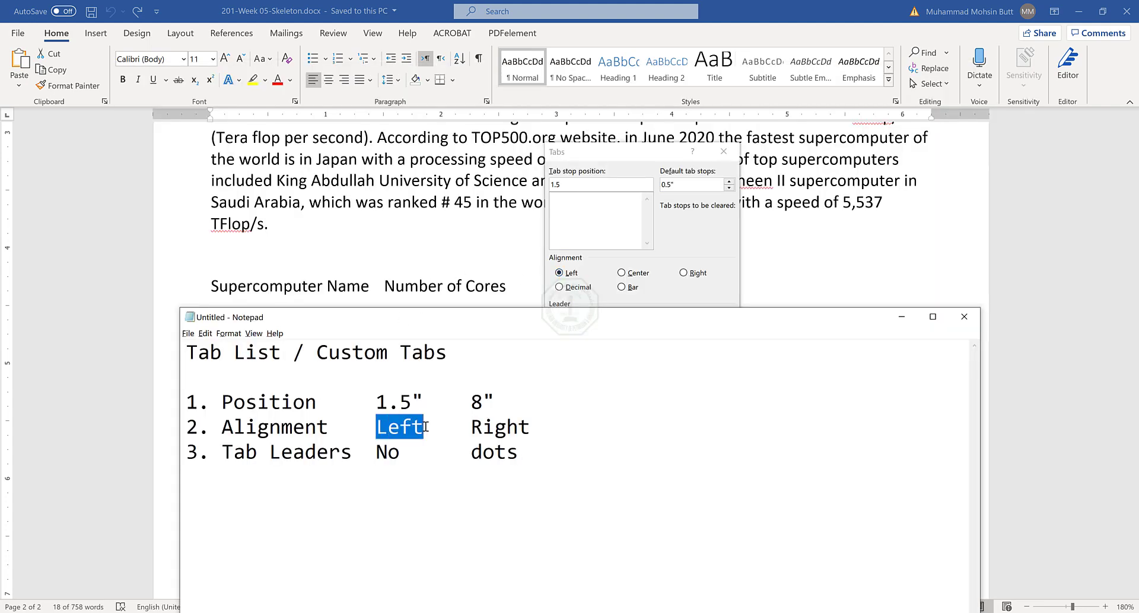
click(681, 248)
click(561, 273)
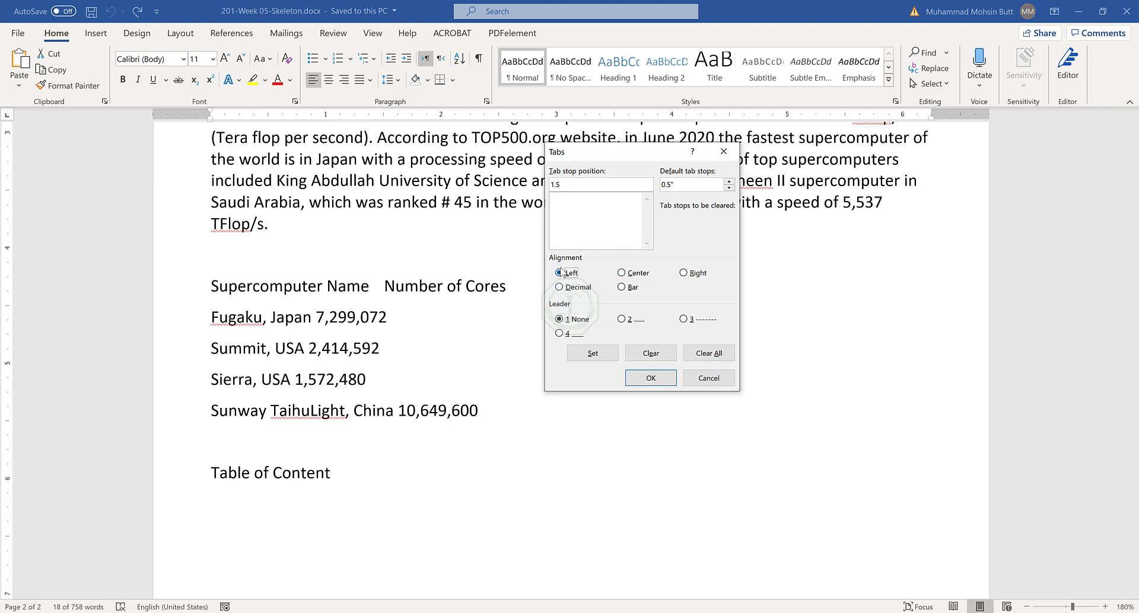
click(574, 320)
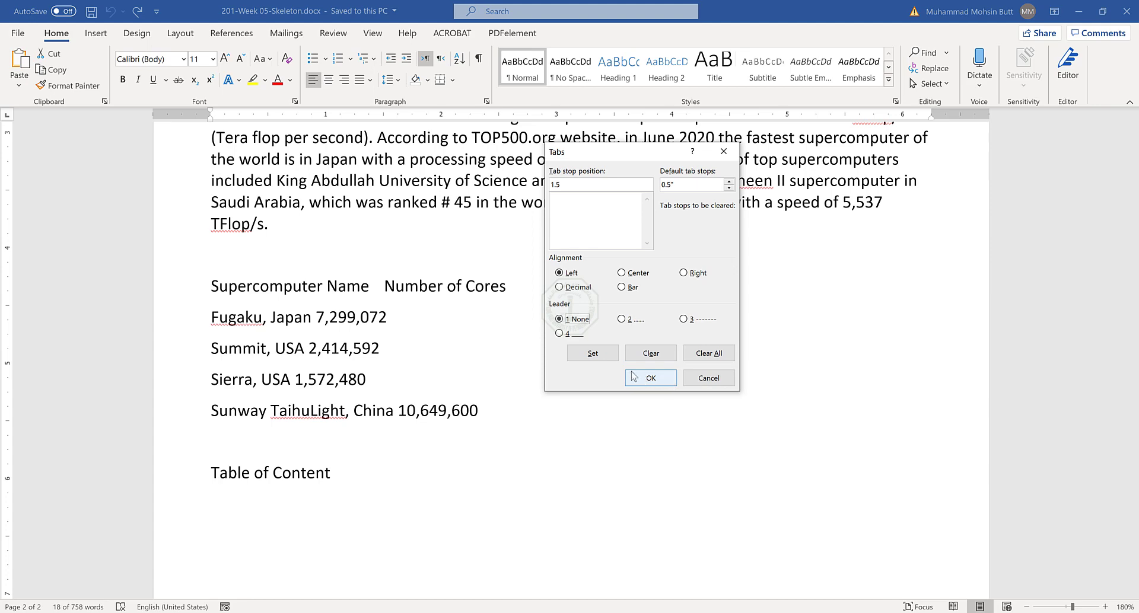
click(592, 354)
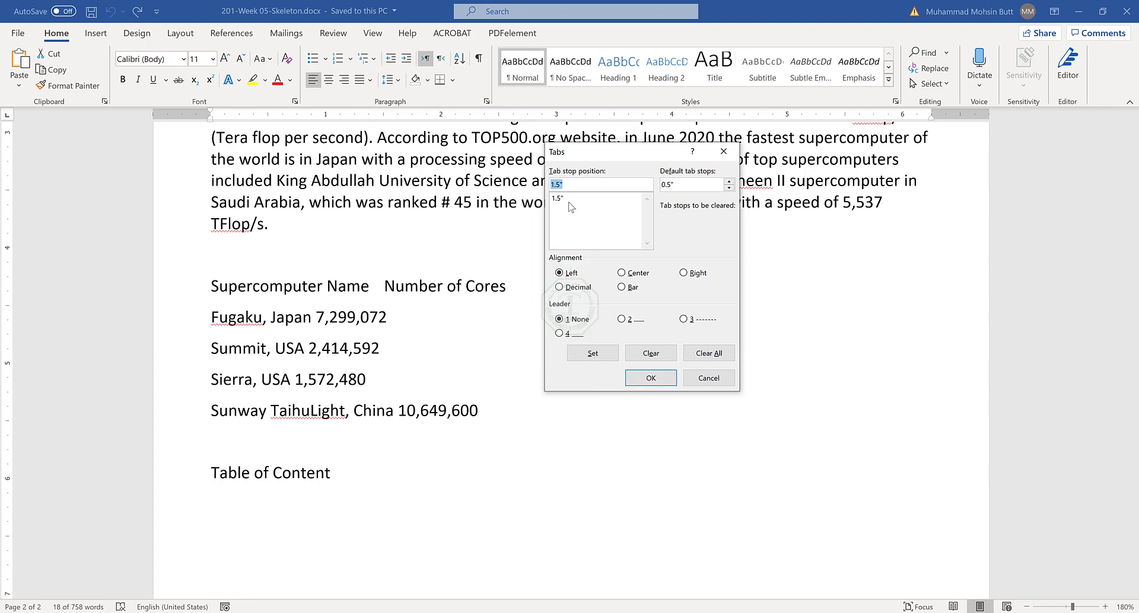
- Check the second tab's properties in Notepad, then add an 8" tab stop in Word with Right alignment and a dotted leader, and apply
key(alt+Tab)
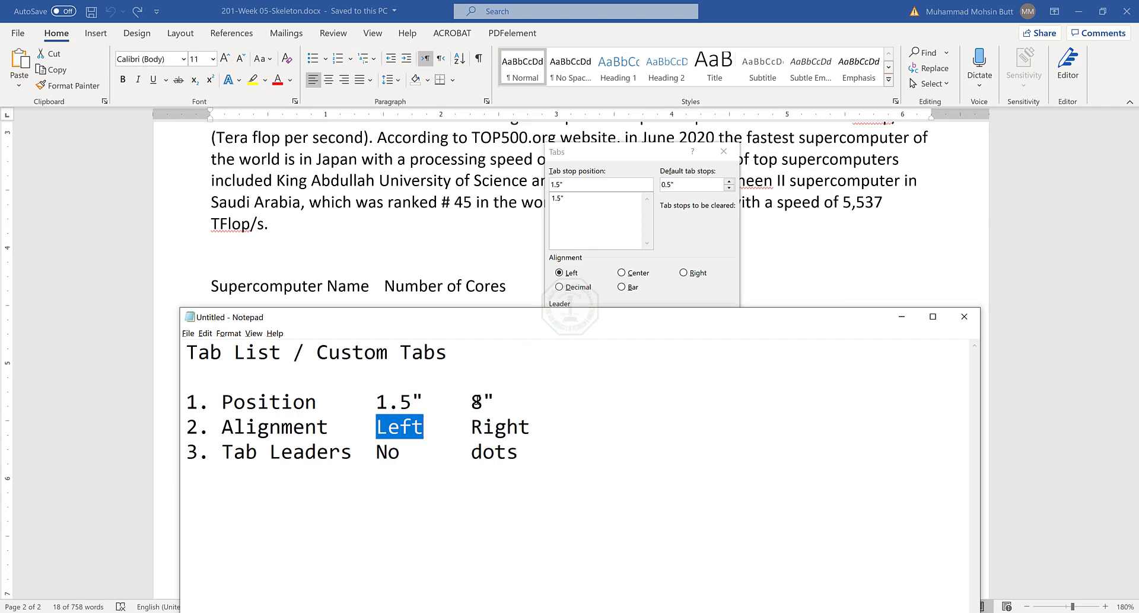
drag(476, 403, 527, 427)
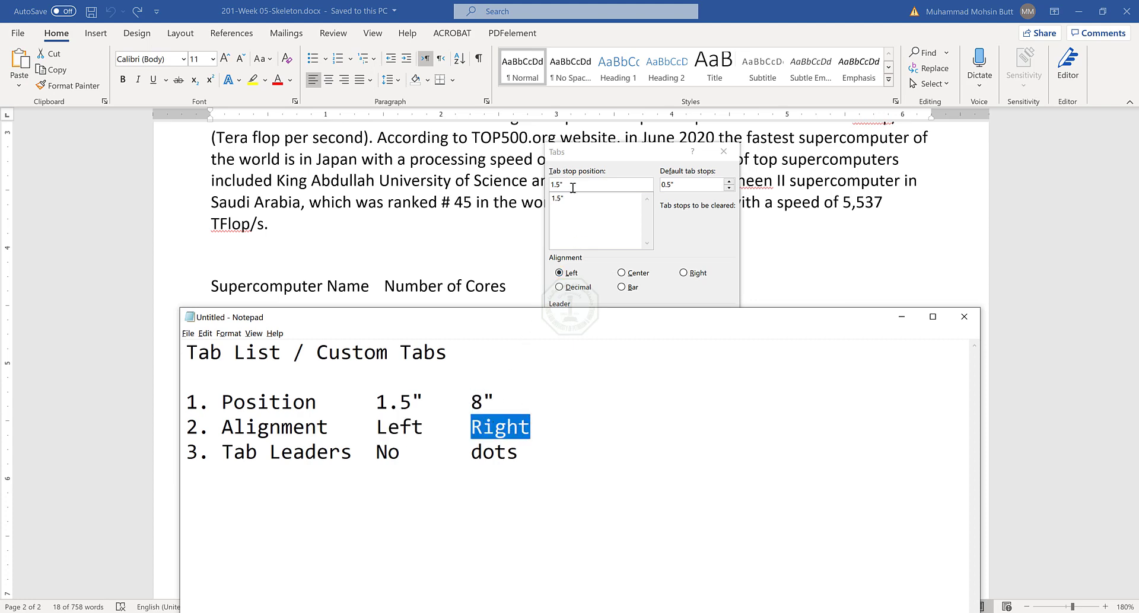
key(alt+Tab)
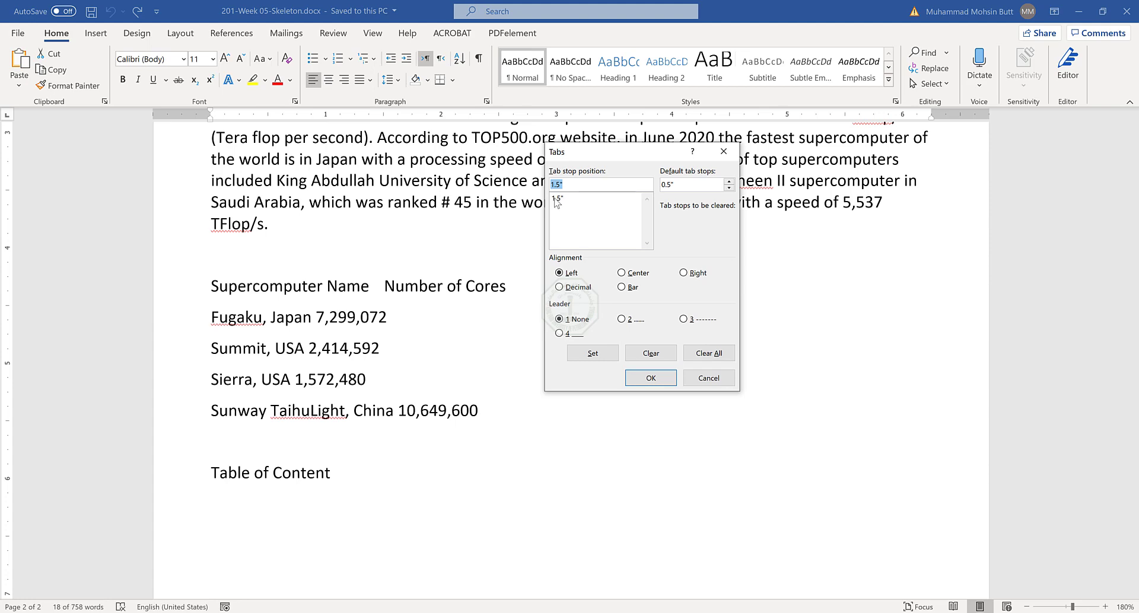
text(8)
click(700, 274)
click(622, 320)
click(612, 355)
click(651, 378)
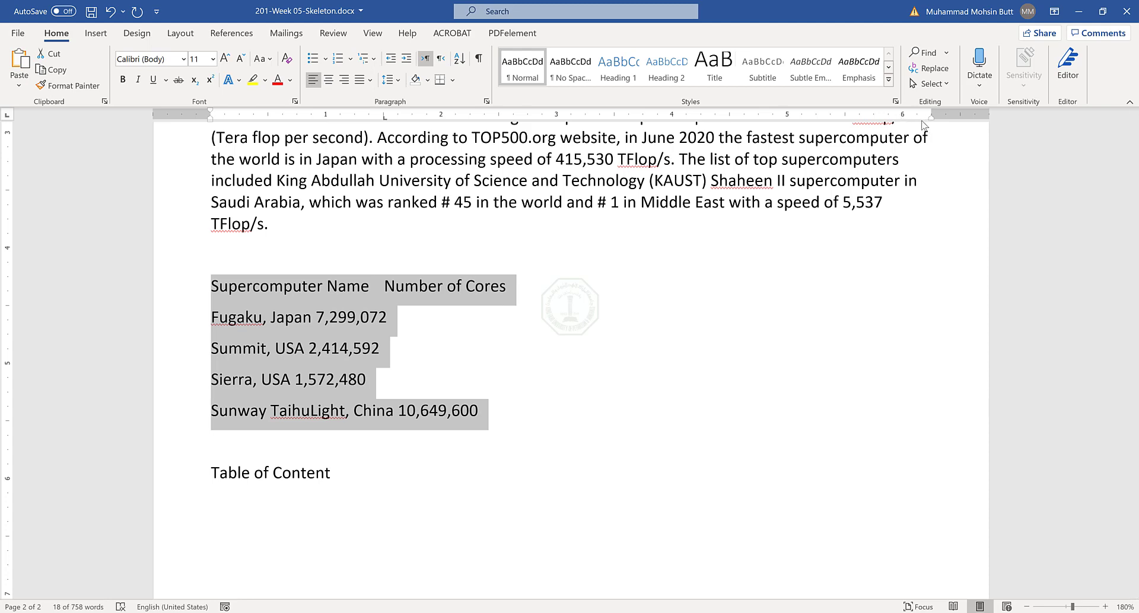
- With the On-Screen Keyboard placed beside the list, insert a tab before each line from Supercomputer Name to Sunway TaihuLight
click(277, 318)
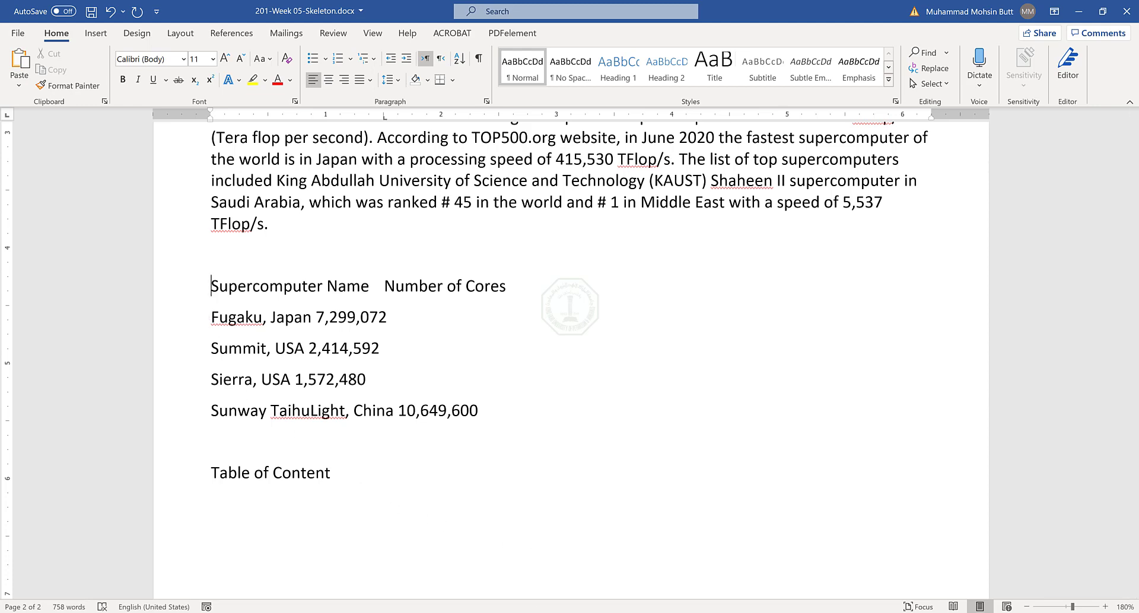
click(469, 612)
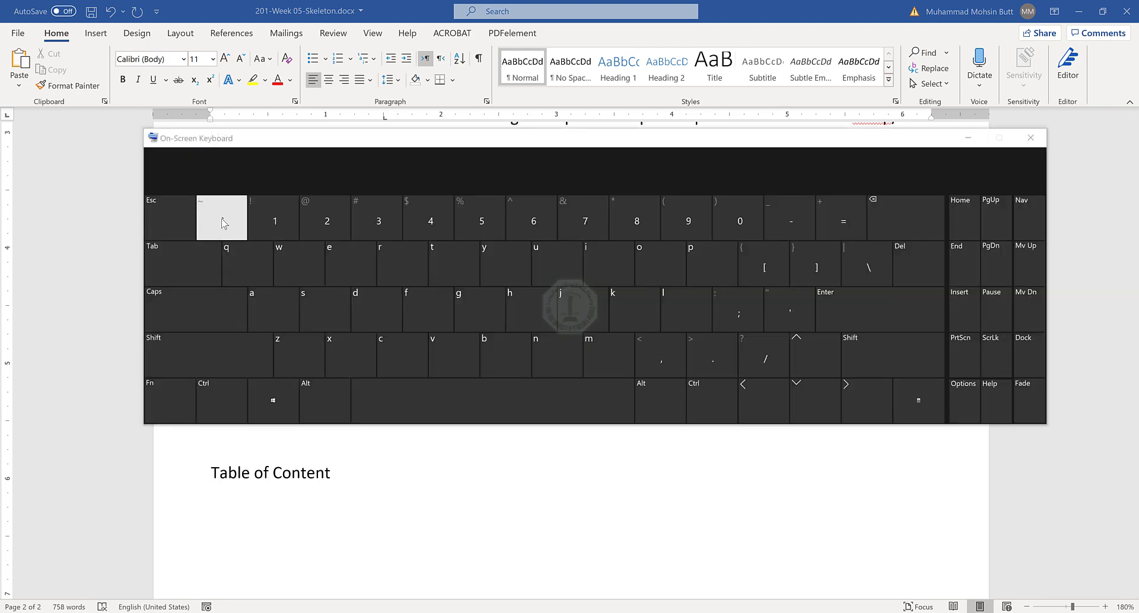
drag(253, 148, 561, 154)
click(212, 286)
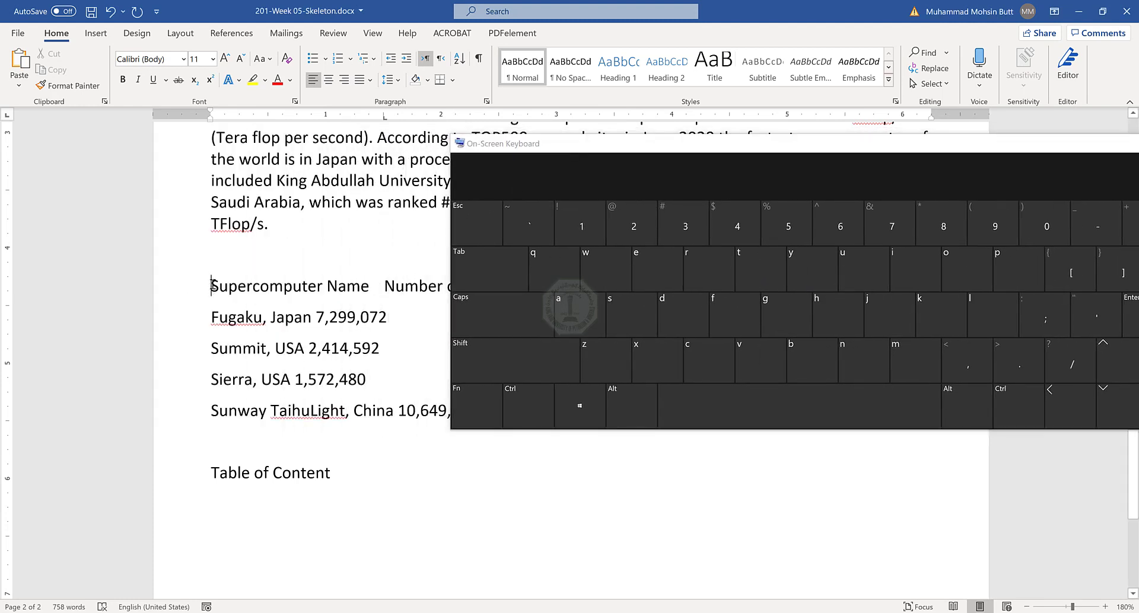
click(474, 261)
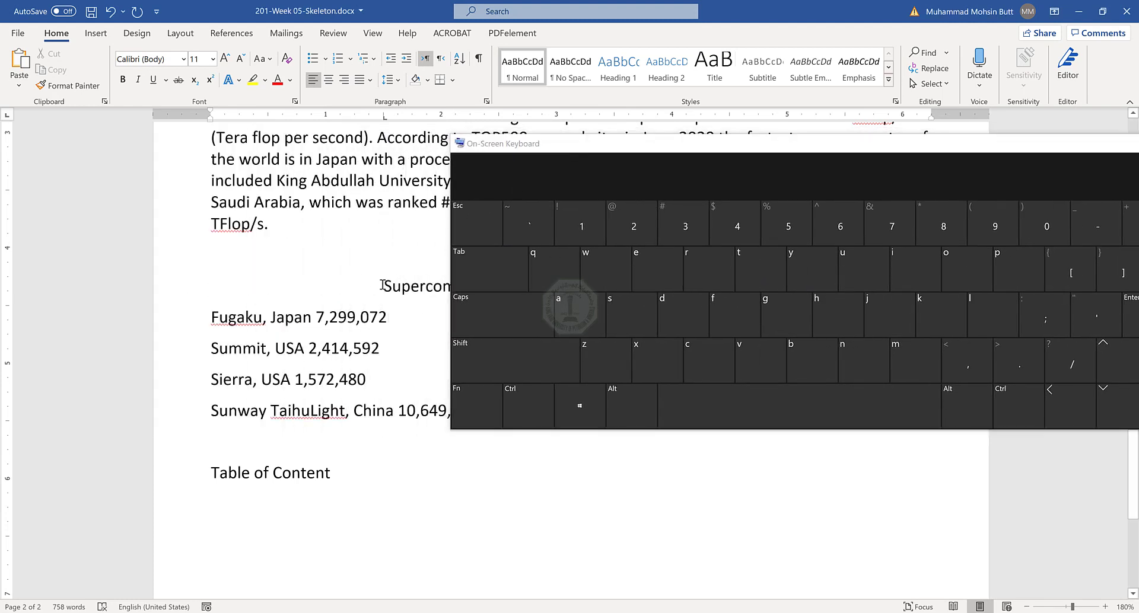
click(214, 313)
click(481, 267)
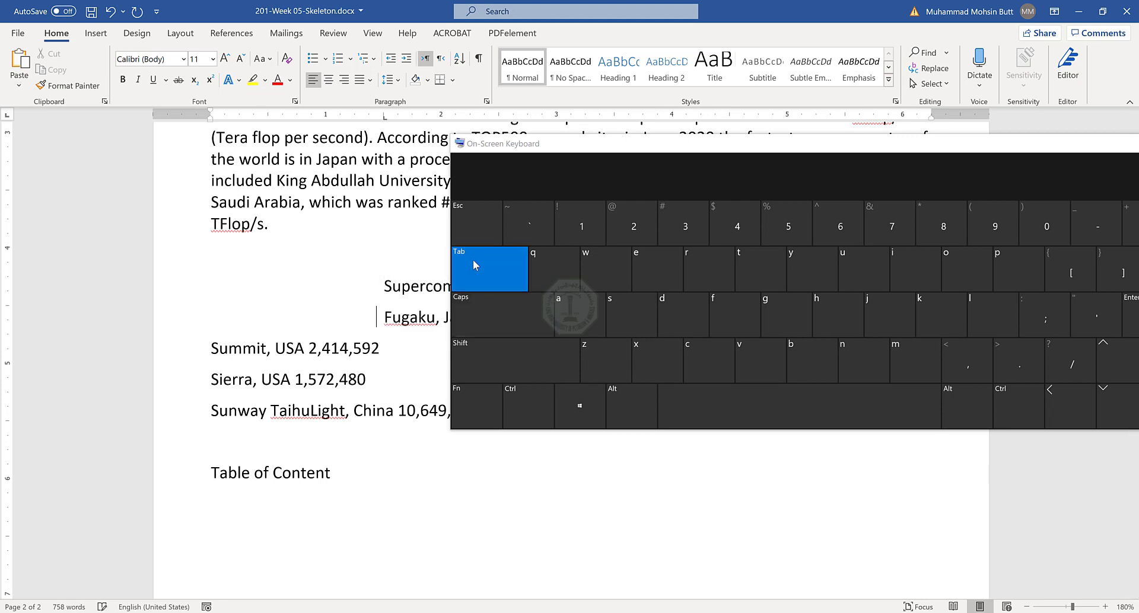
click(213, 349)
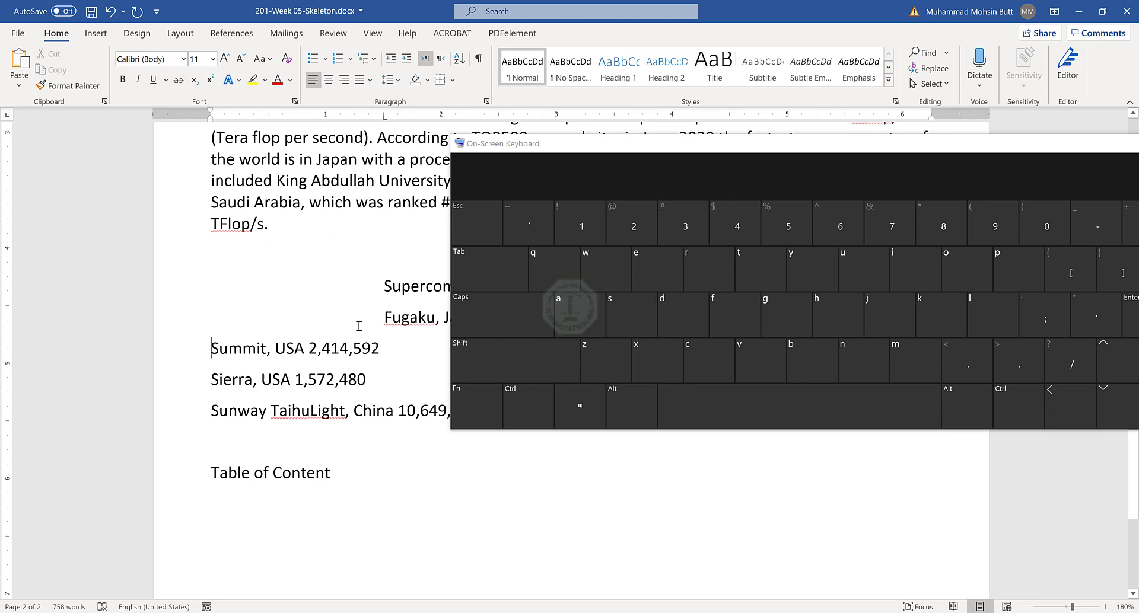
click(507, 272)
click(214, 379)
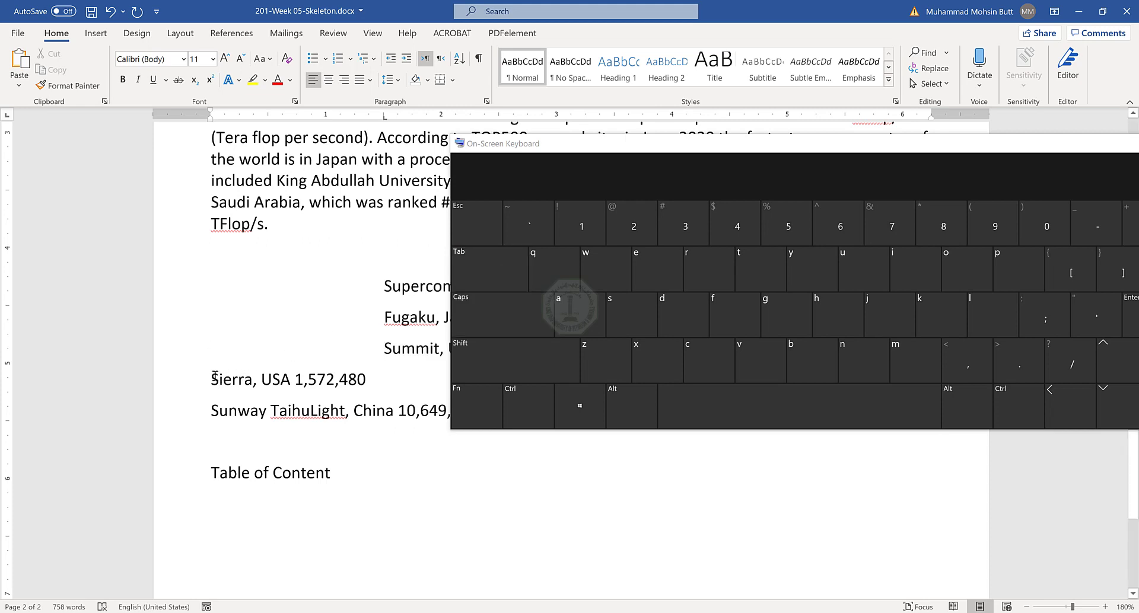
click(480, 278)
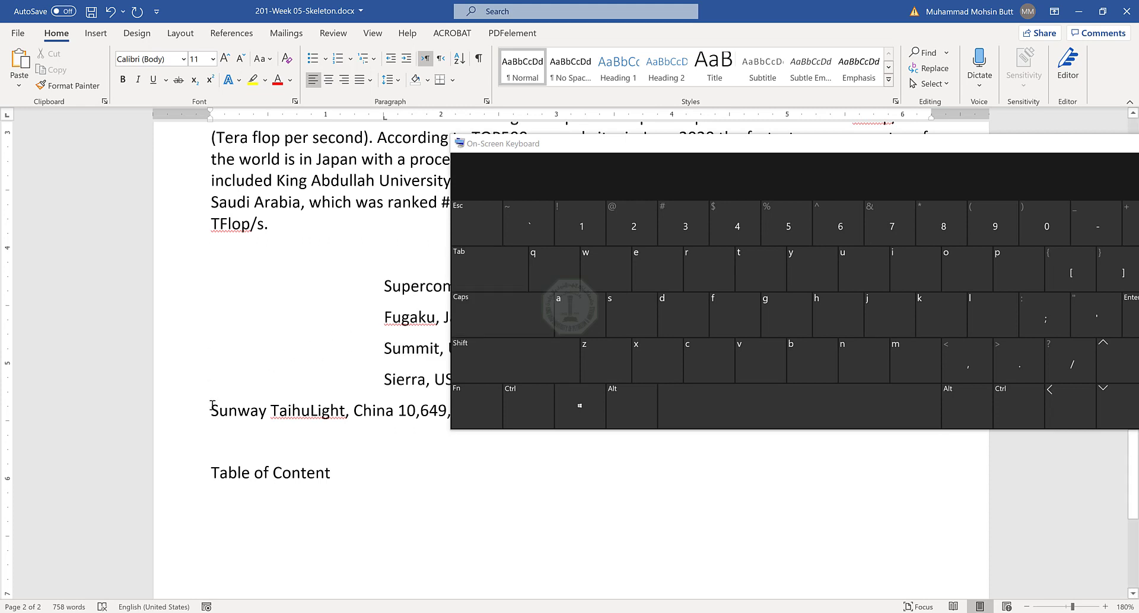
click(484, 273)
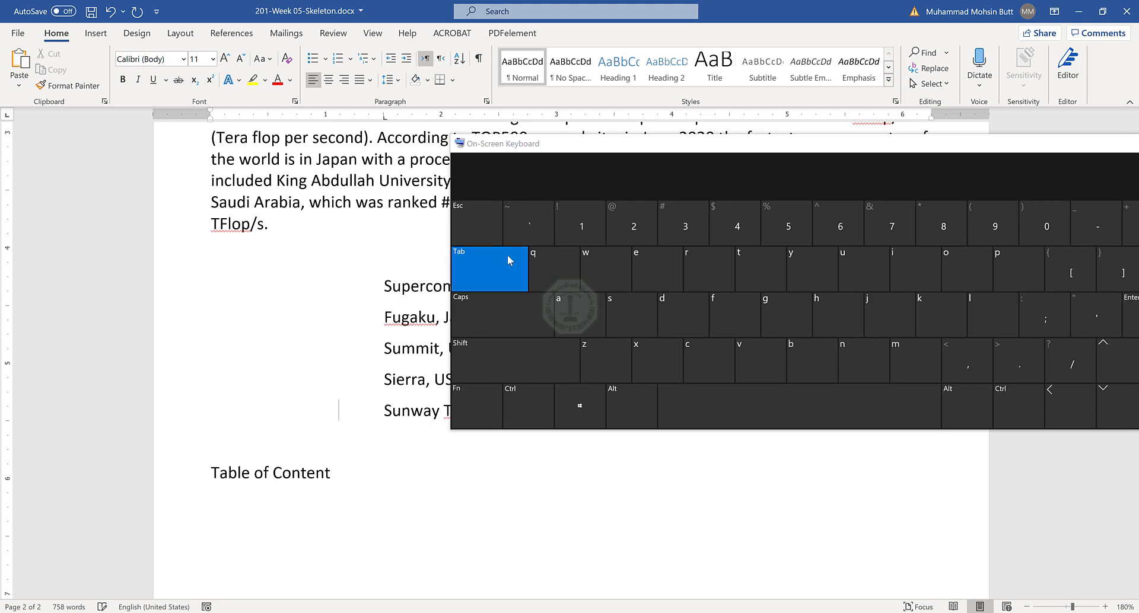
- Change the page orientation to Landscape and minimize the On-Screen Keyboard to uncover the supercomputer list
click(403, 285)
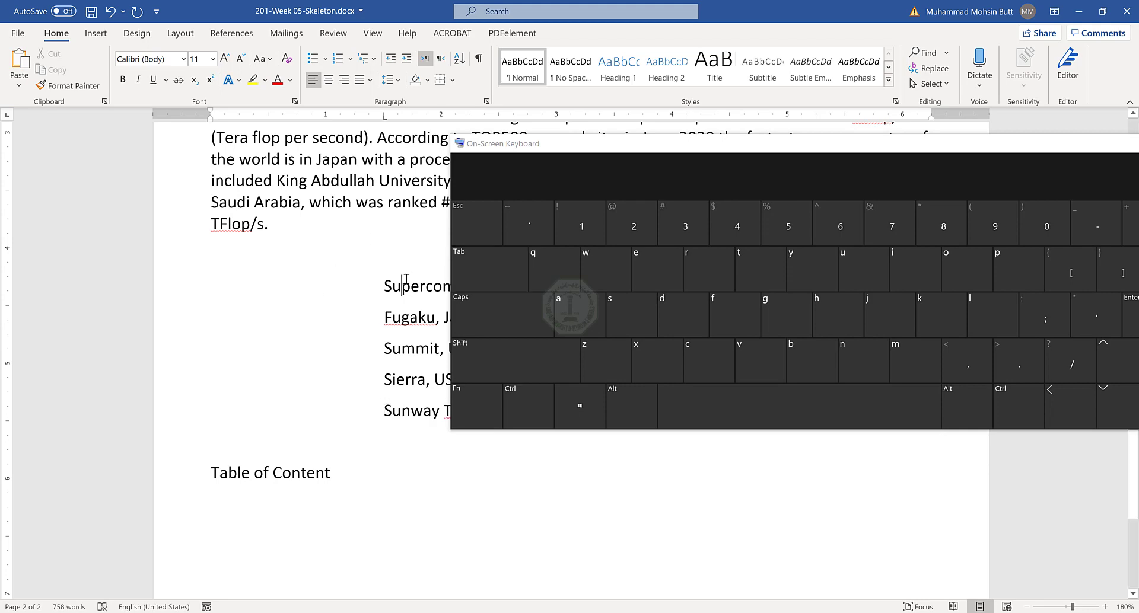
click(180, 33)
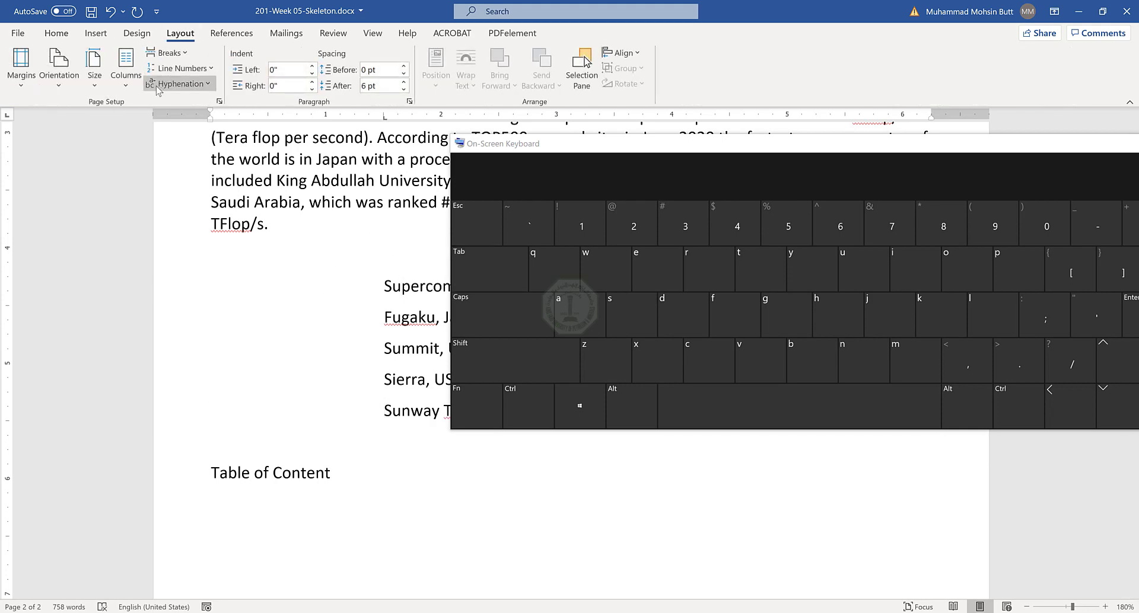
click(62, 89)
click(86, 133)
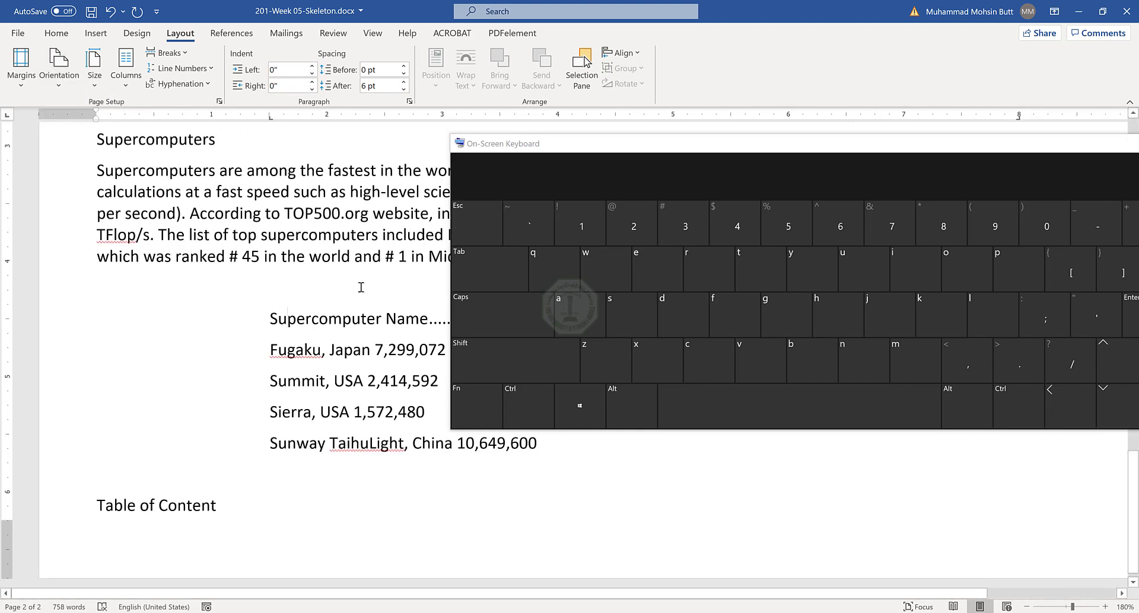
drag(797, 147, 571, 268)
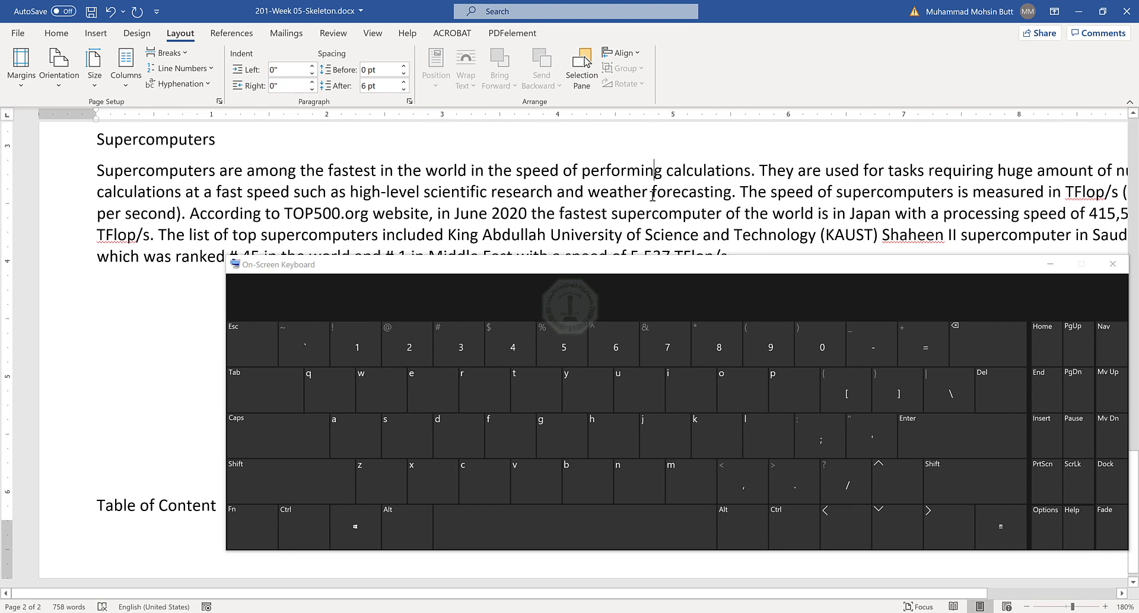
click(1050, 264)
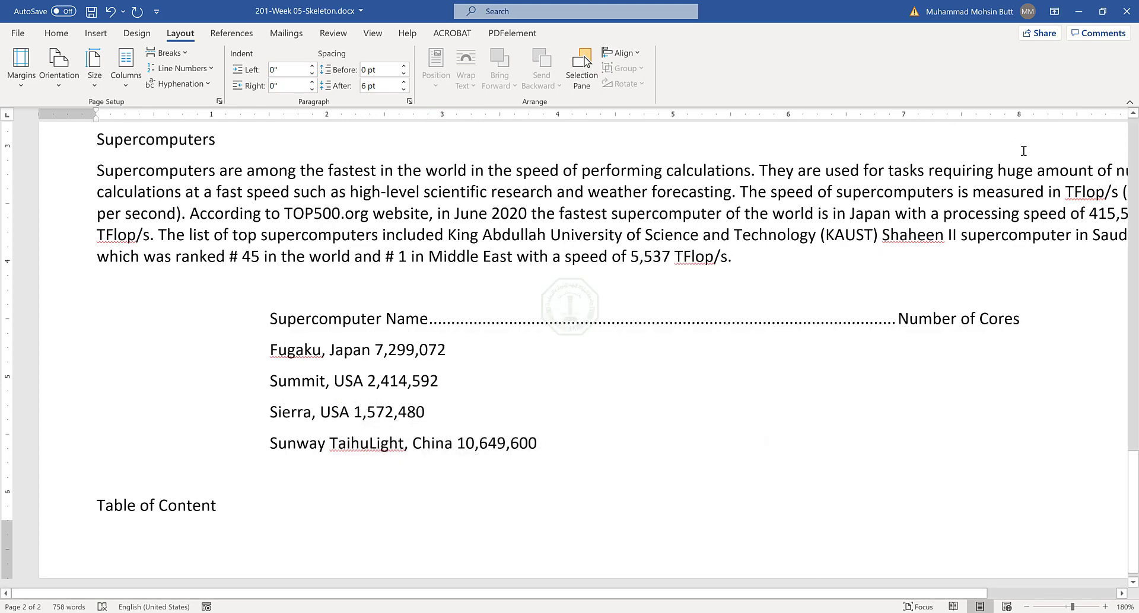
scroll(729, 205, down, 1)
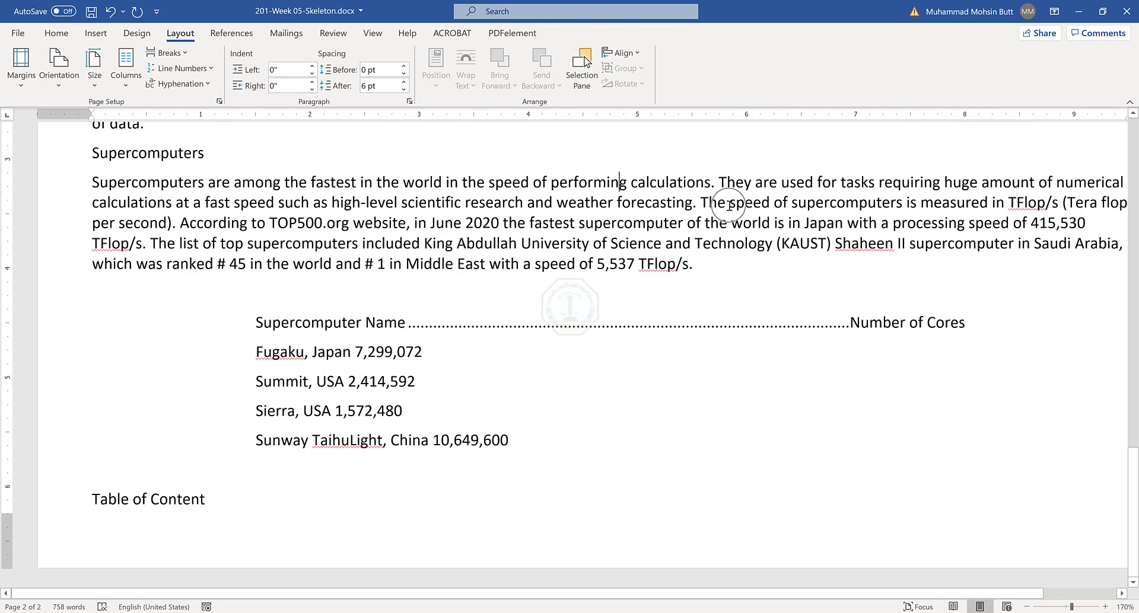
click(851, 322)
click(356, 354)
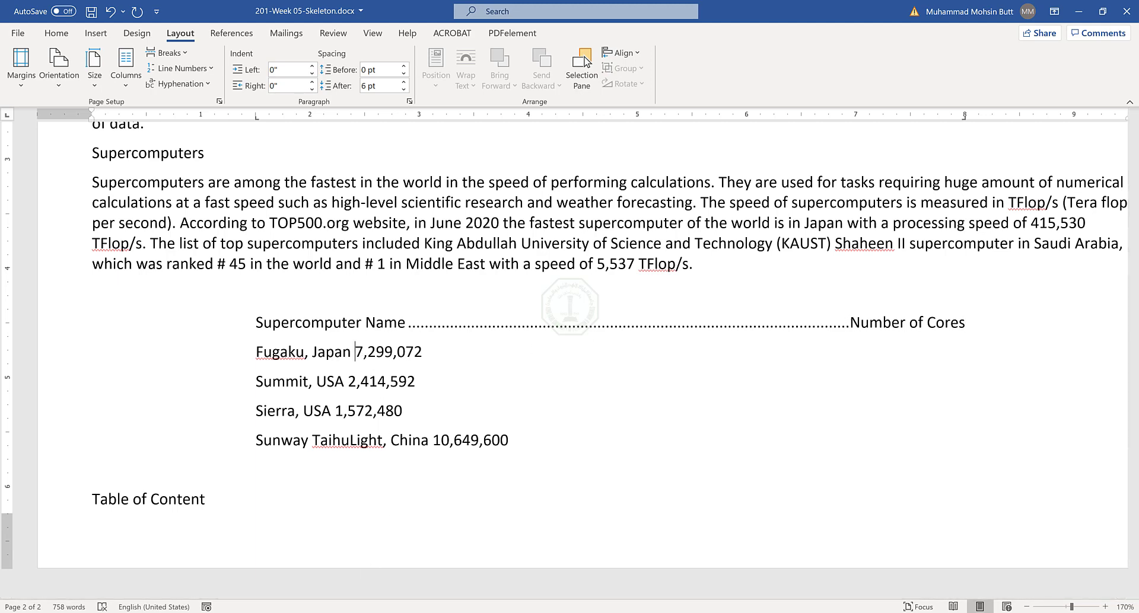
click(474, 612)
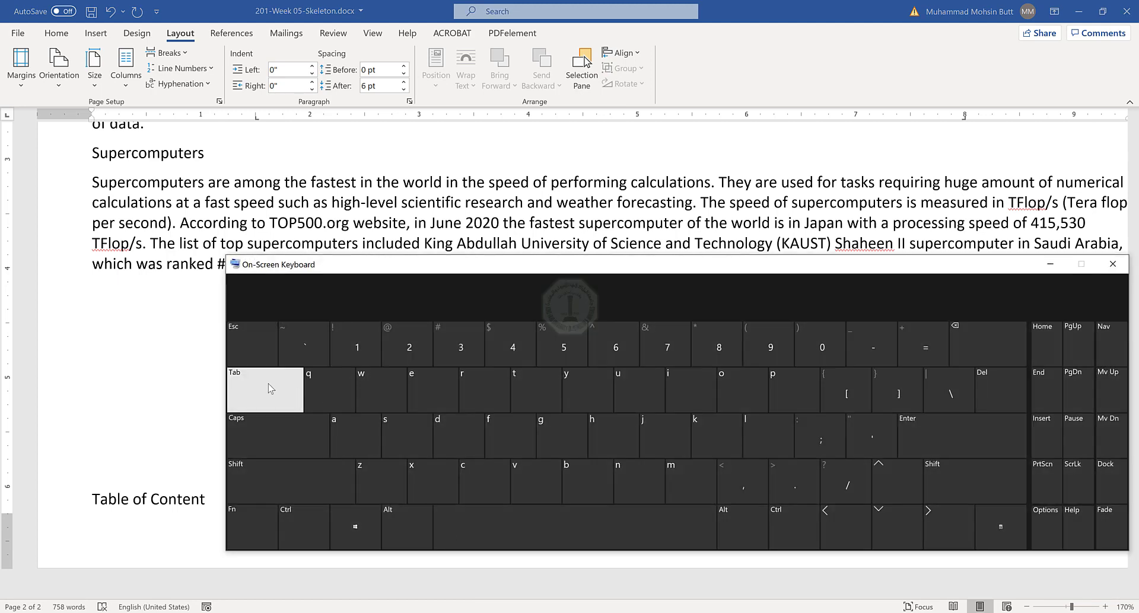
click(268, 383)
click(351, 213)
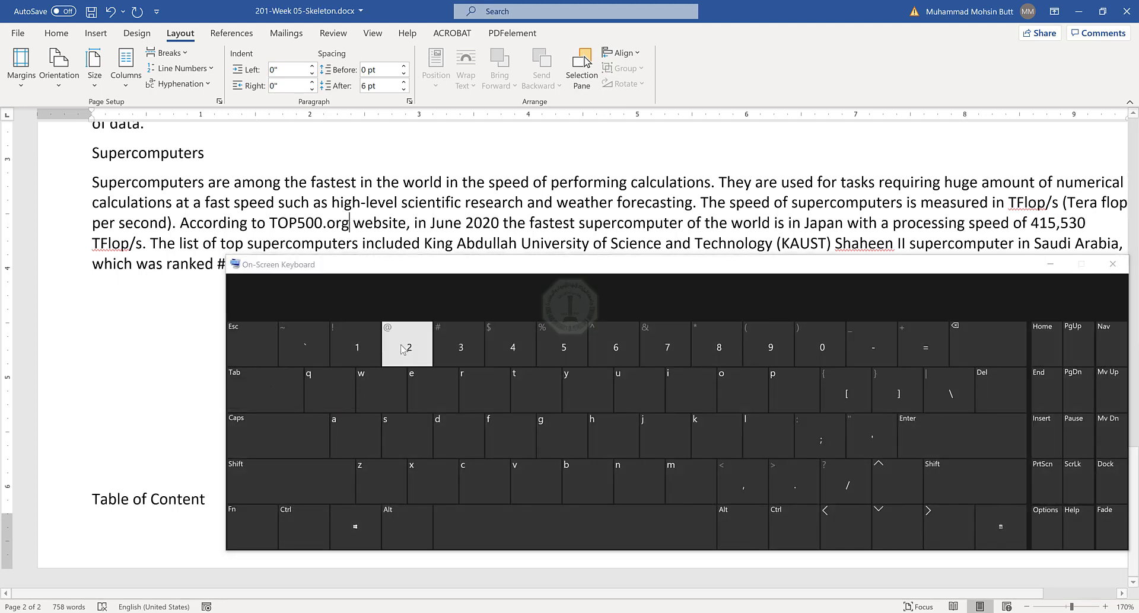
click(1112, 264)
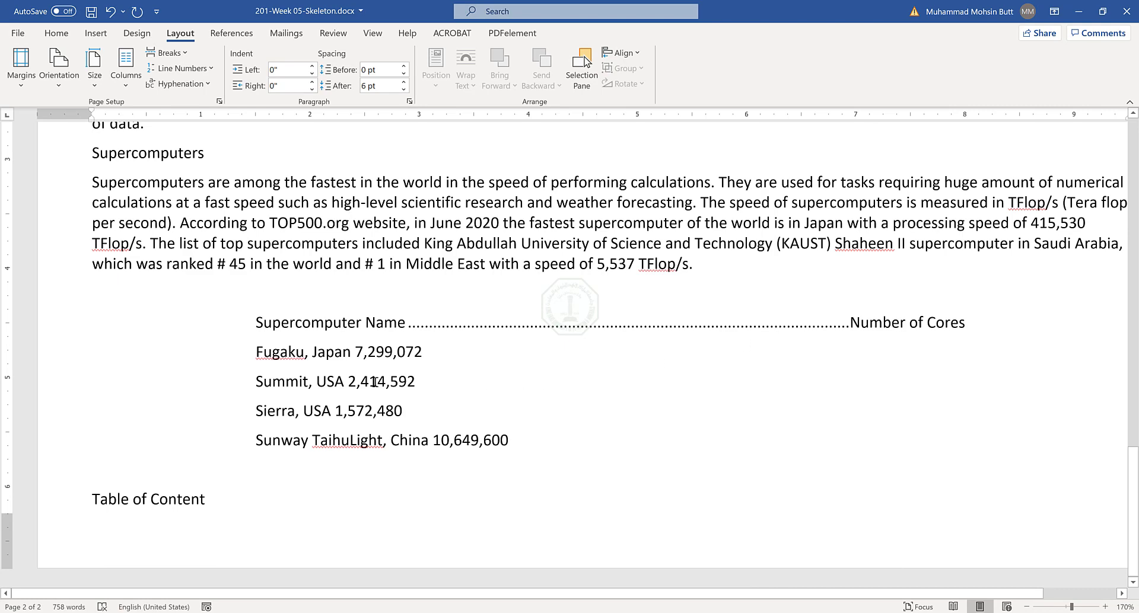
- Insert a tab before the core counts of Fugaku, Summit, Sierra and Sunway TaihuLight
click(312, 355)
click(359, 355)
key(Tab)
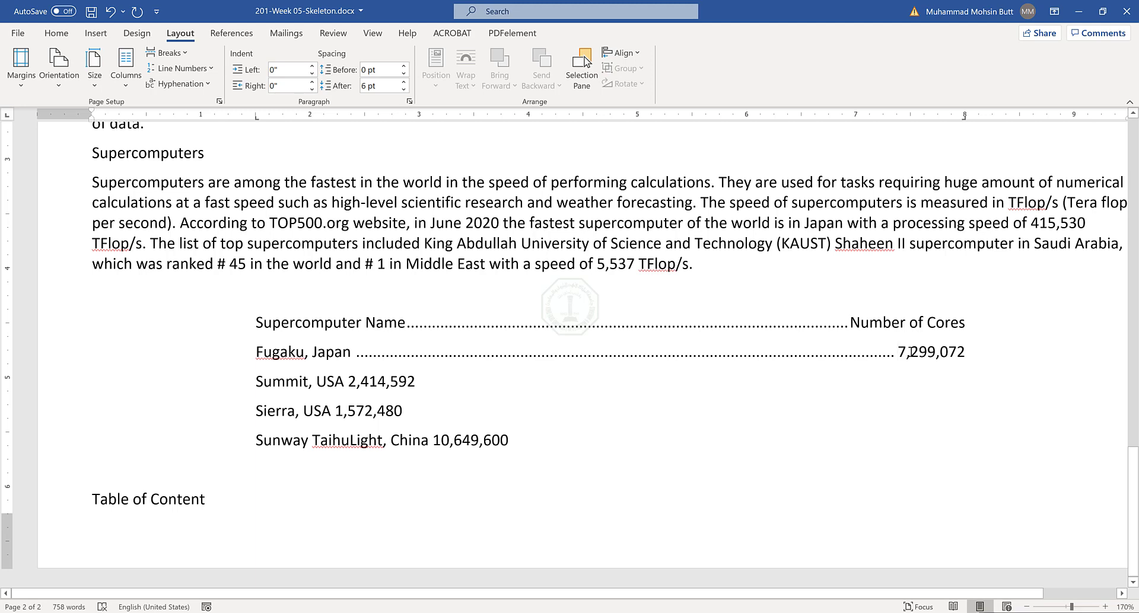
click(347, 382)
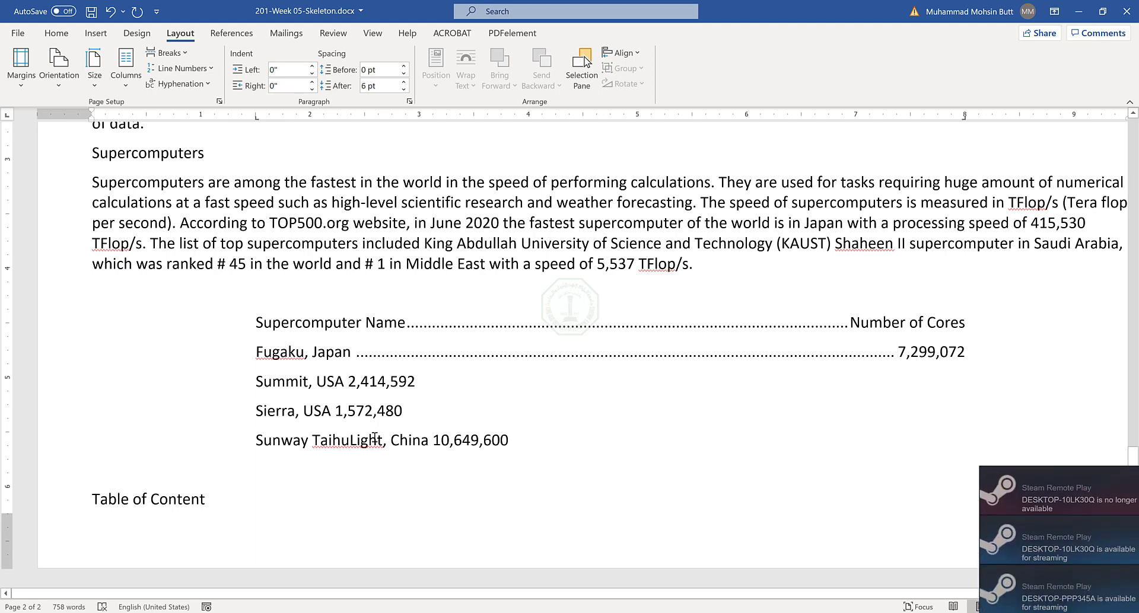
key(Tab)
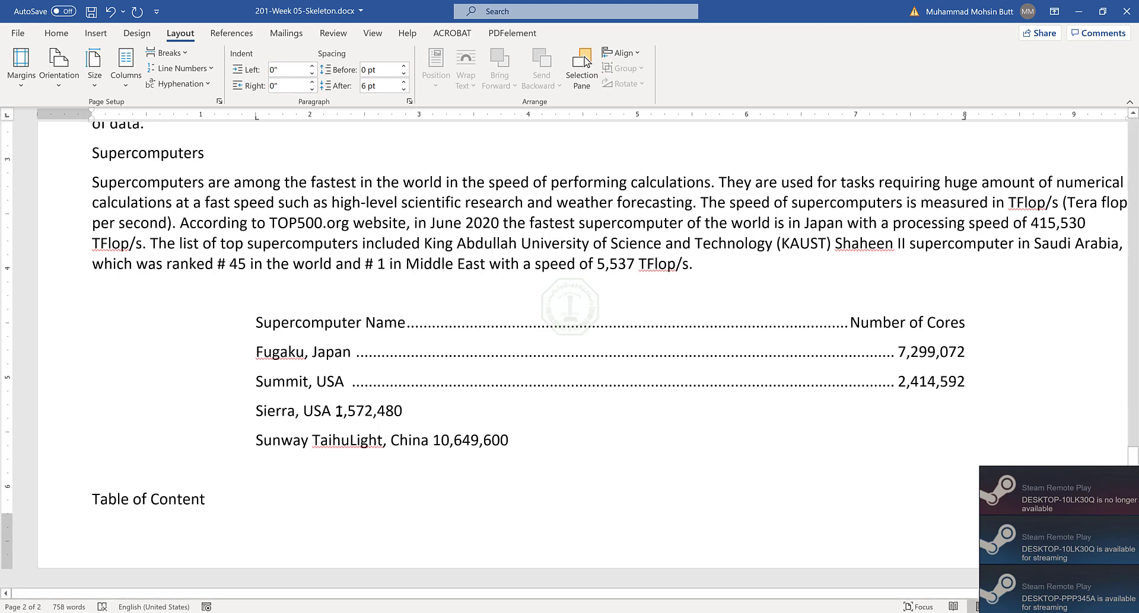
click(336, 411)
key(Tab)
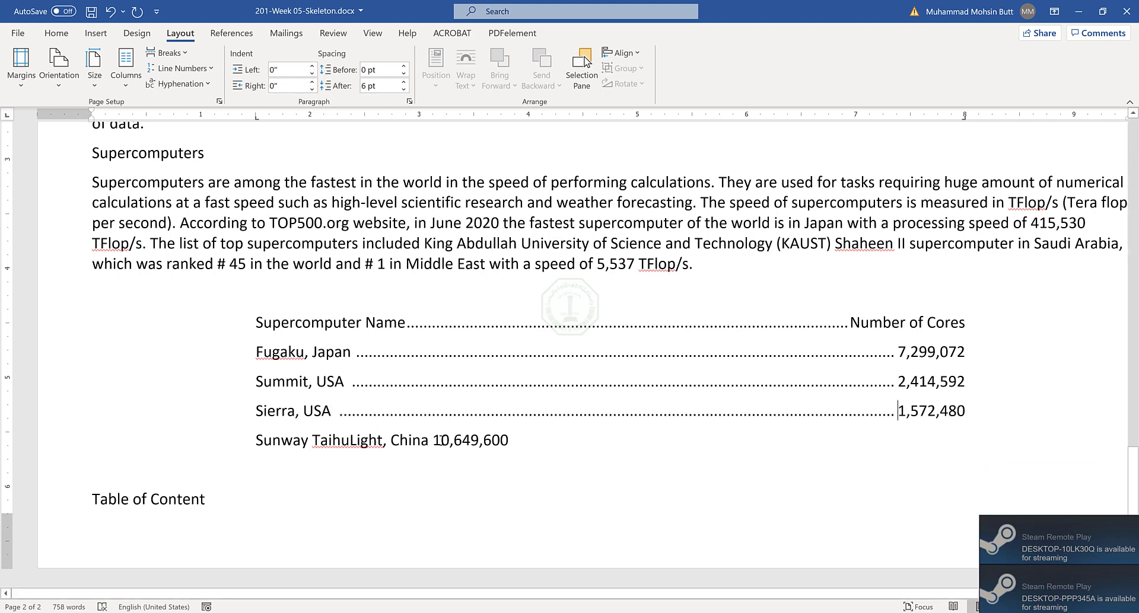
click(436, 441)
key(Tab)
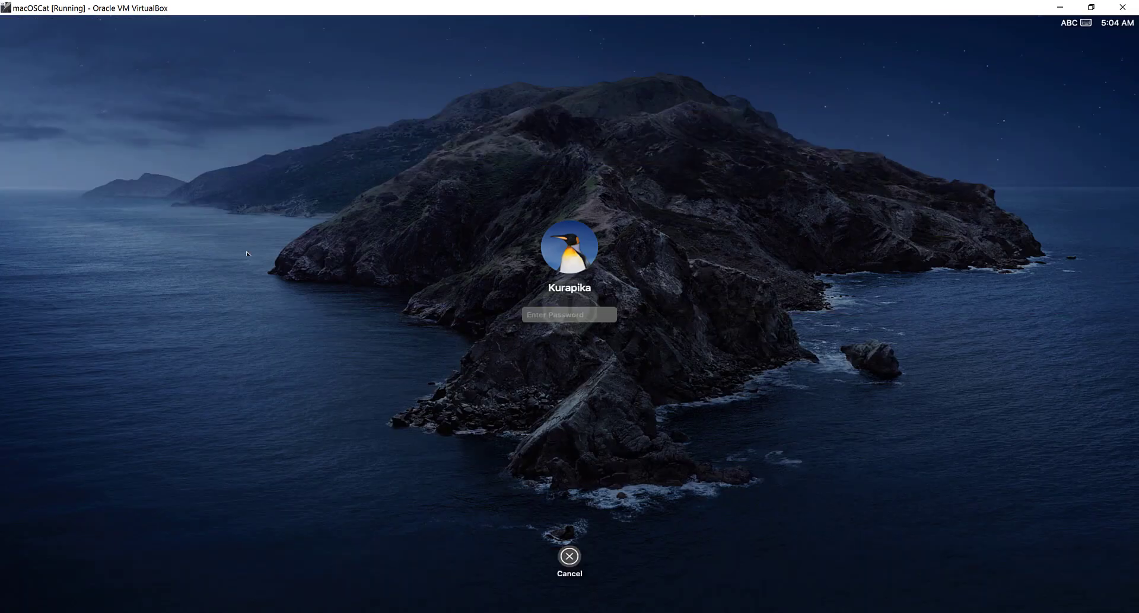
- Switch to the macOS virtual machine and log in with the account password
text(••••••••••)
key(Return)
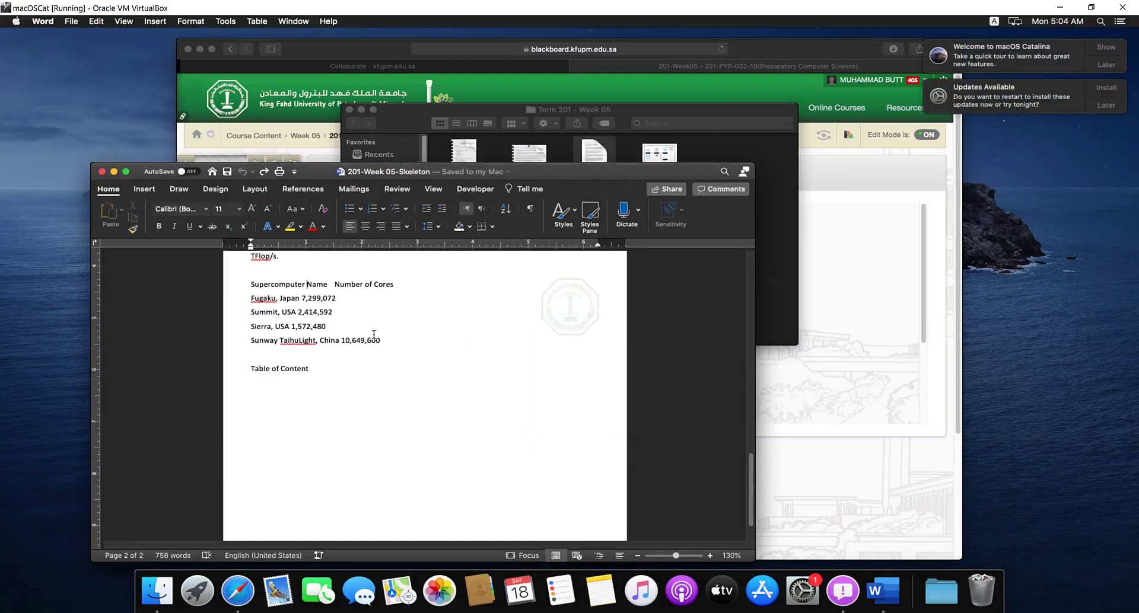
- In Word for Mac, select the list from Supercomputer Name to Sunway TaihuLight and open its Tabs settings through the paragraph options
drag(383, 339, 223, 288)
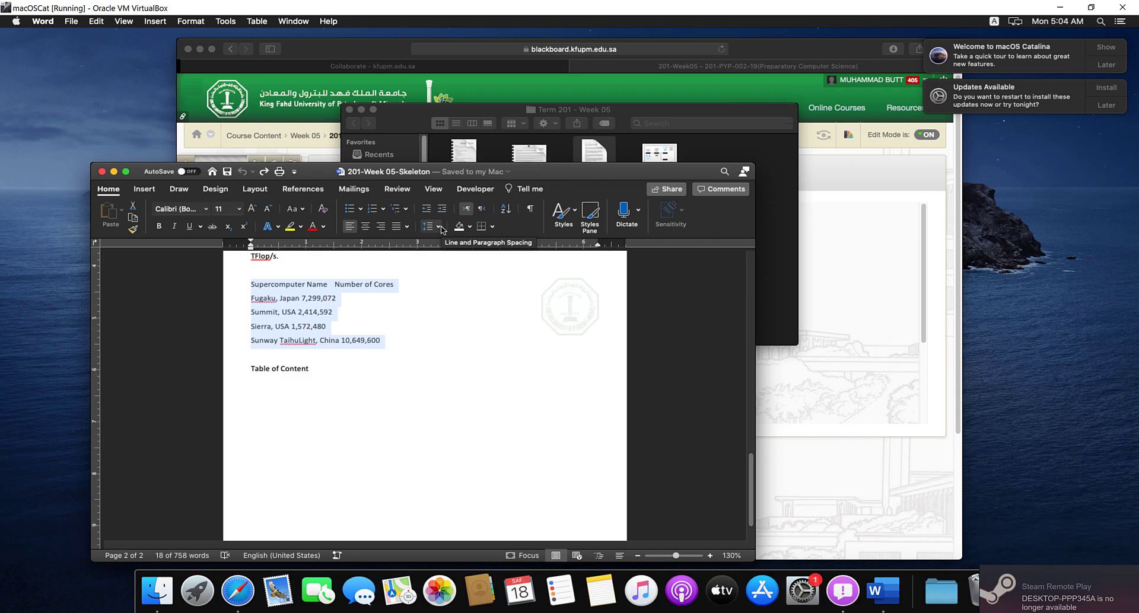
click(440, 228)
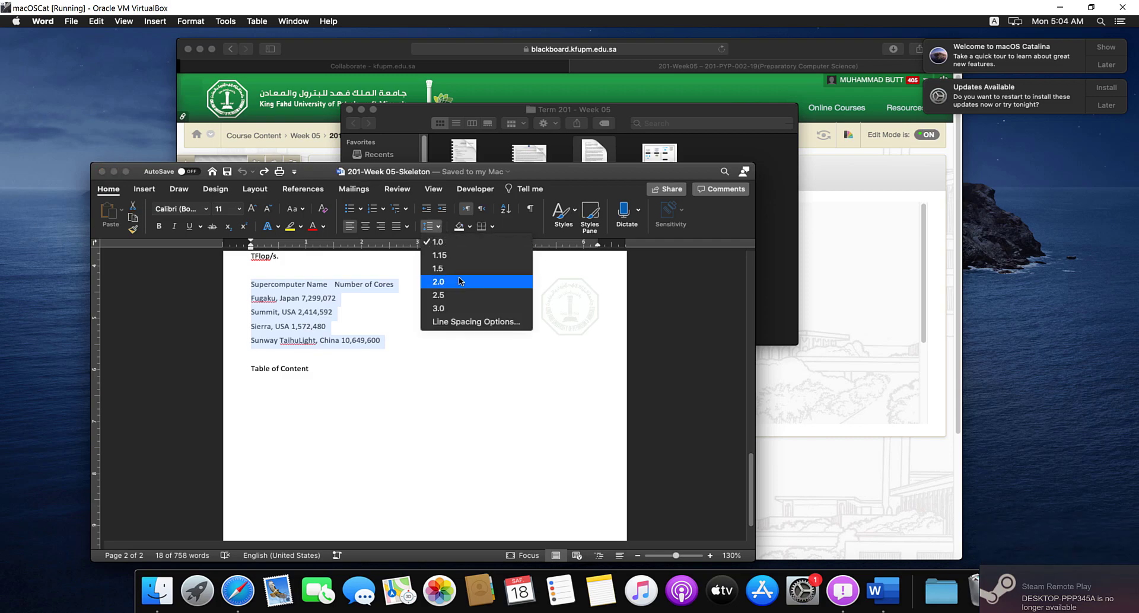
click(467, 323)
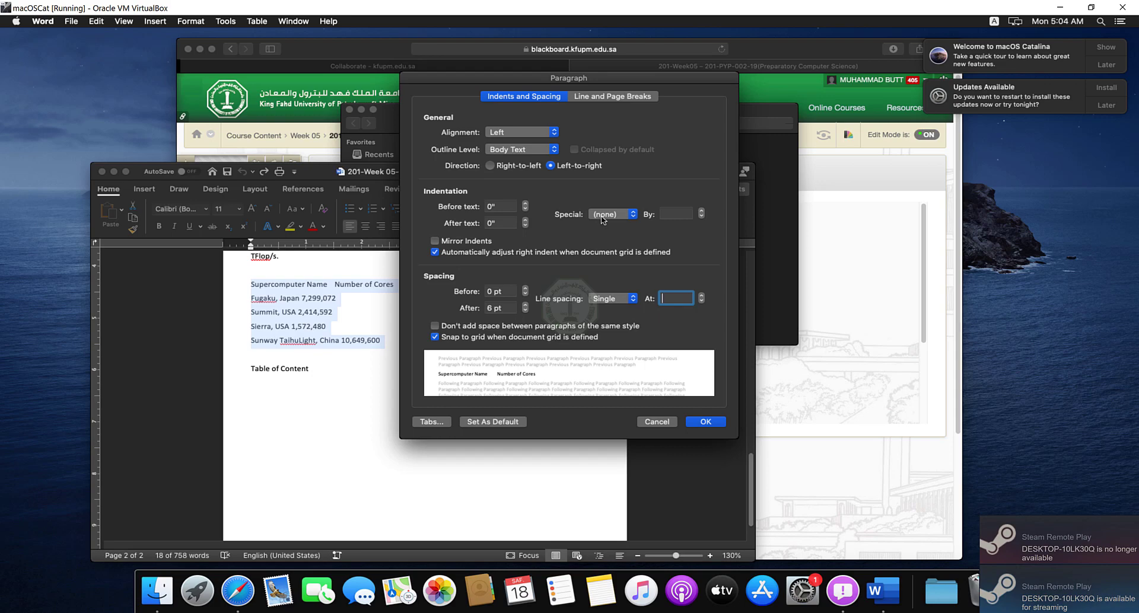
click(602, 219)
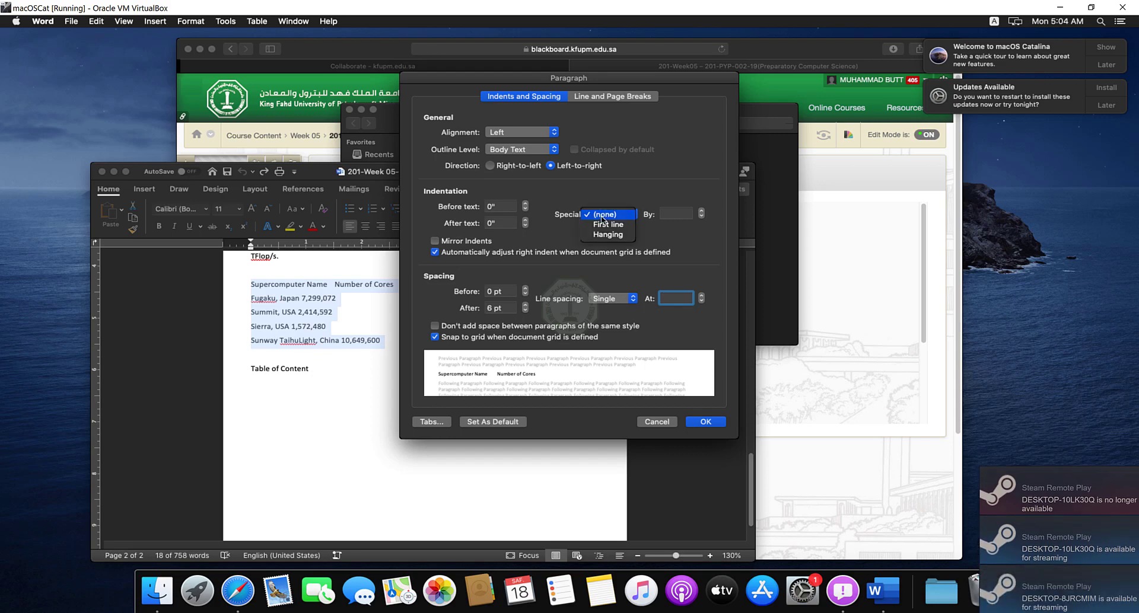
click(602, 215)
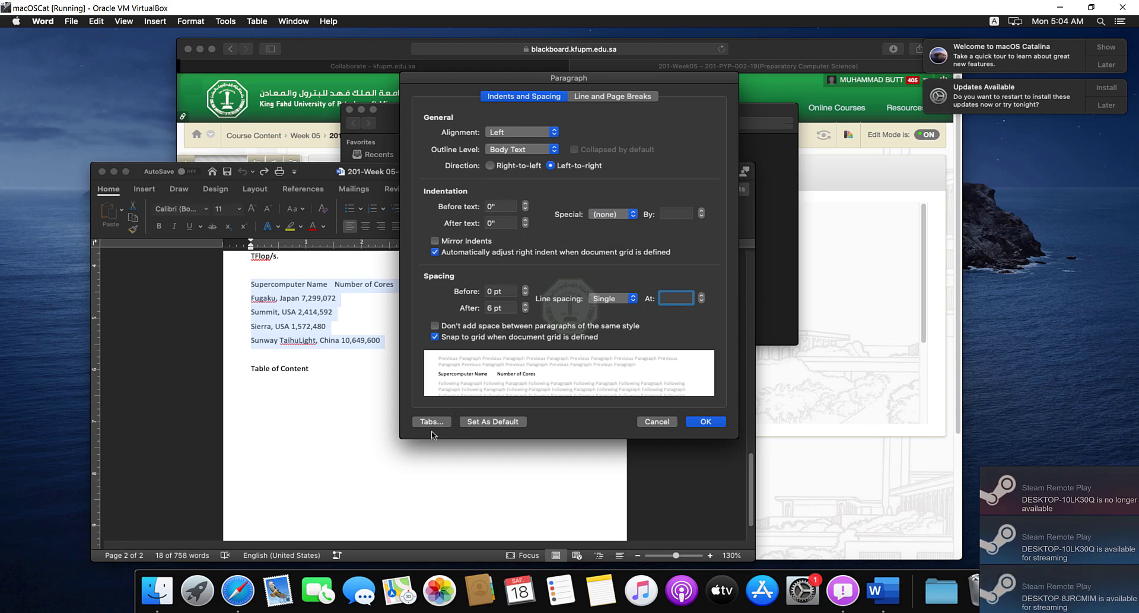
key(Return)
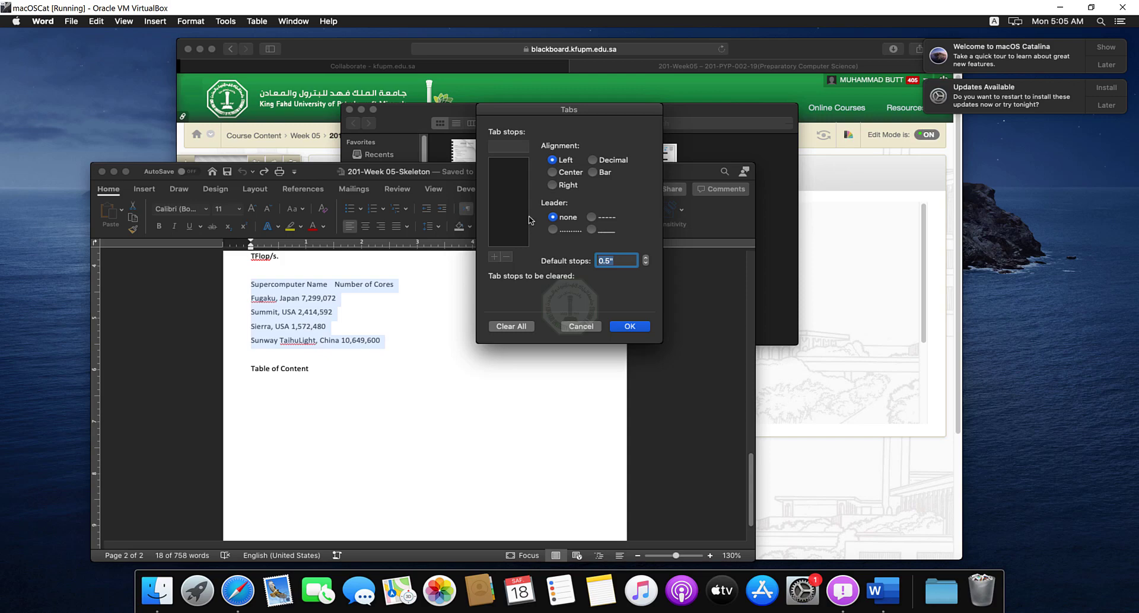
- Add a left-aligned tab stop at 1.5" with no leader for the selected supercomputer list
click(505, 148)
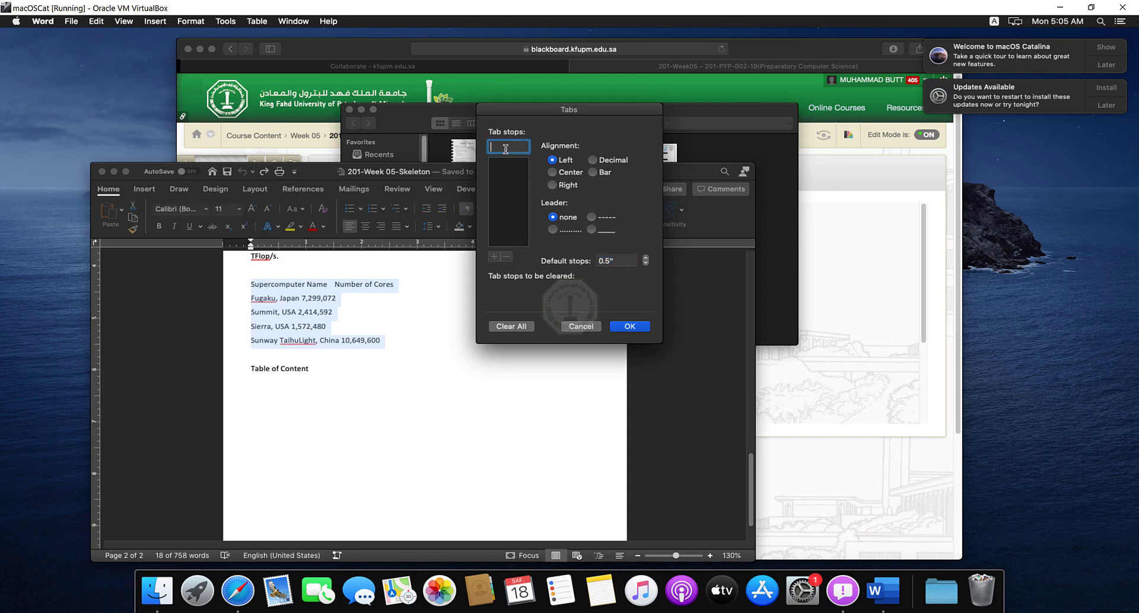
text(1.5)
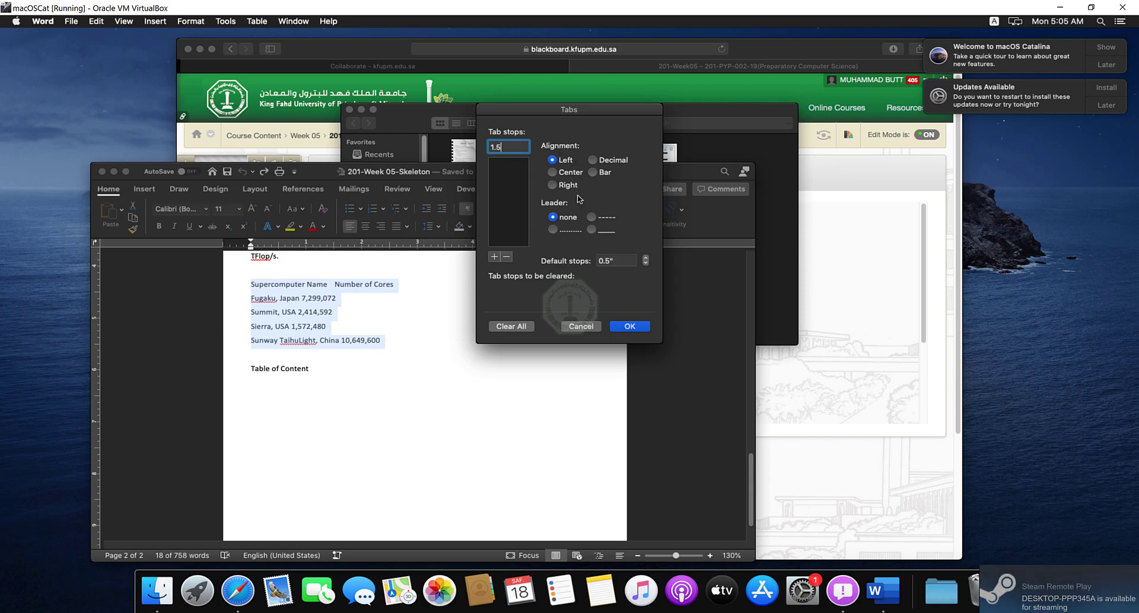
click(495, 257)
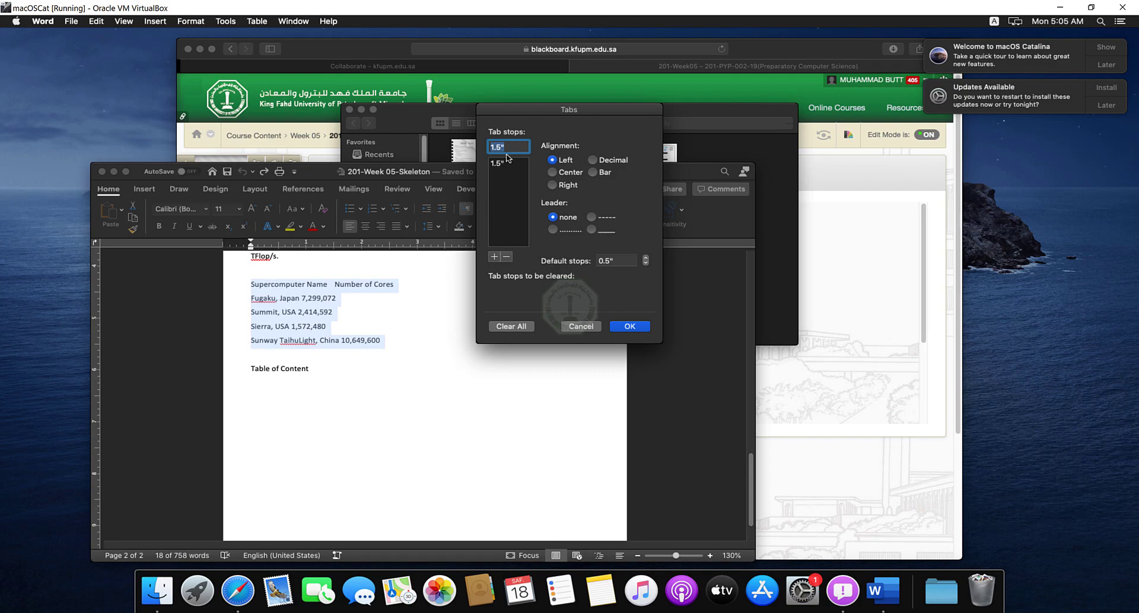
- Add a right-aligned tab stop at 8" with a dotted leader and apply the tab settings to the list
text(8)
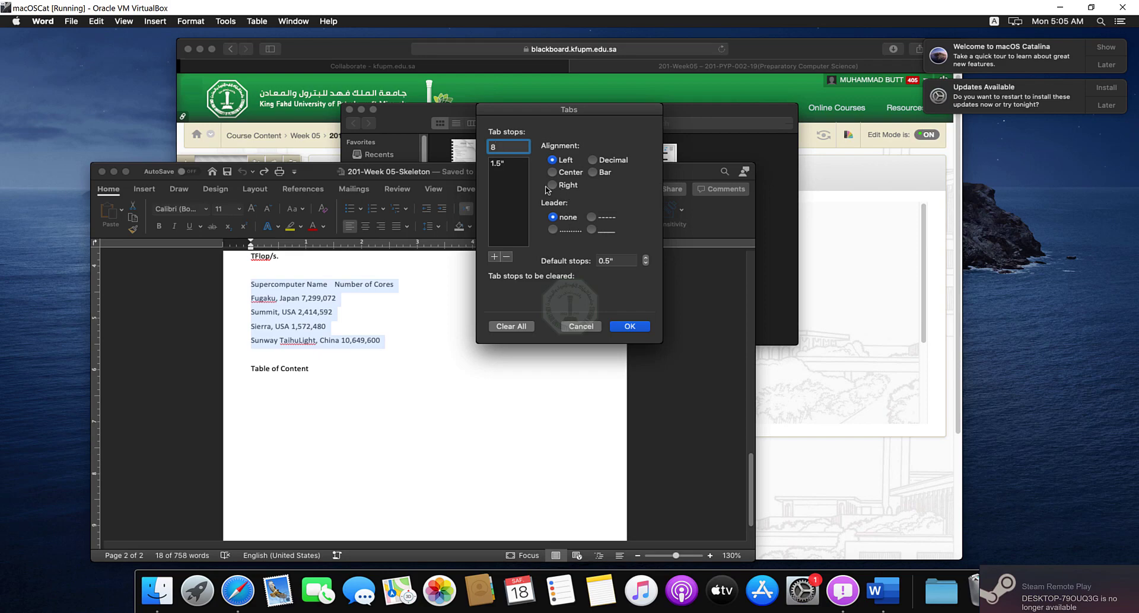
click(552, 186)
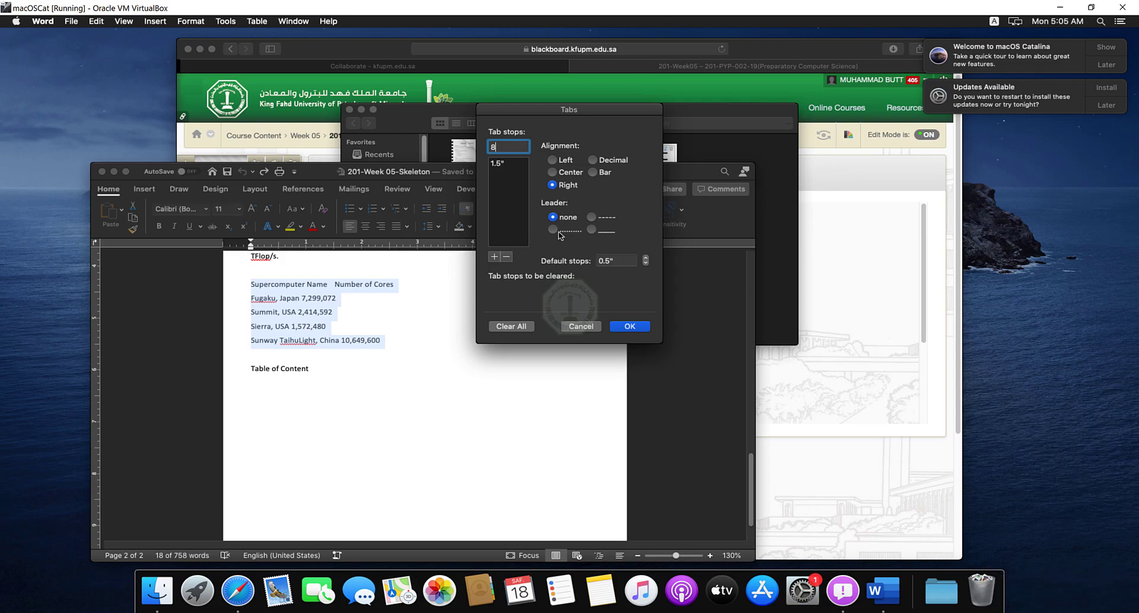
click(556, 233)
click(494, 257)
click(622, 327)
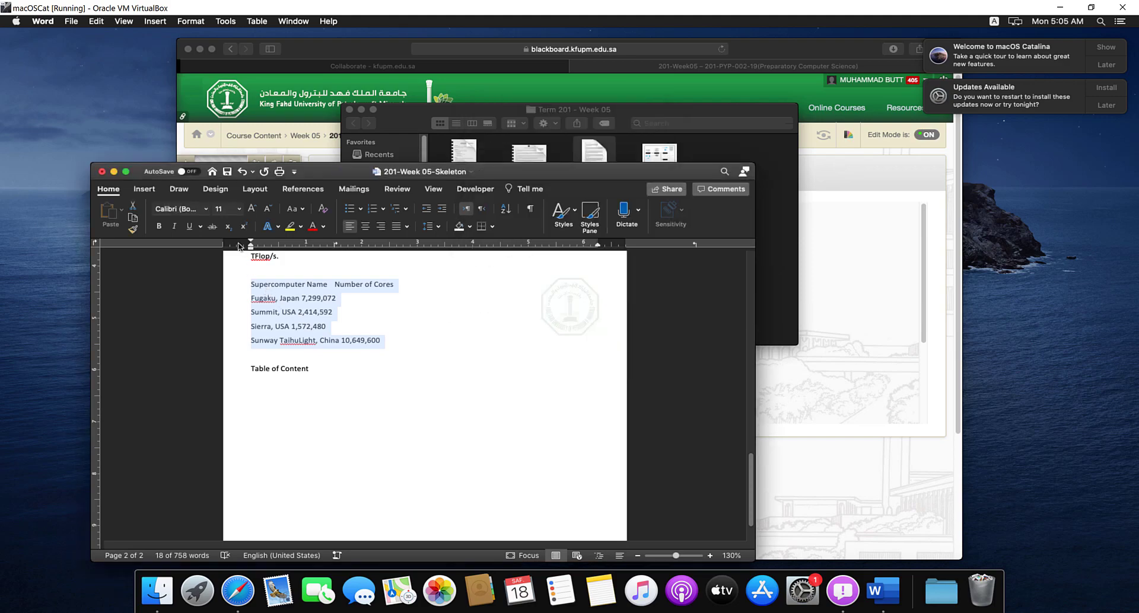
- Change the page orientation to Landscape
click(260, 189)
click(253, 191)
click(254, 188)
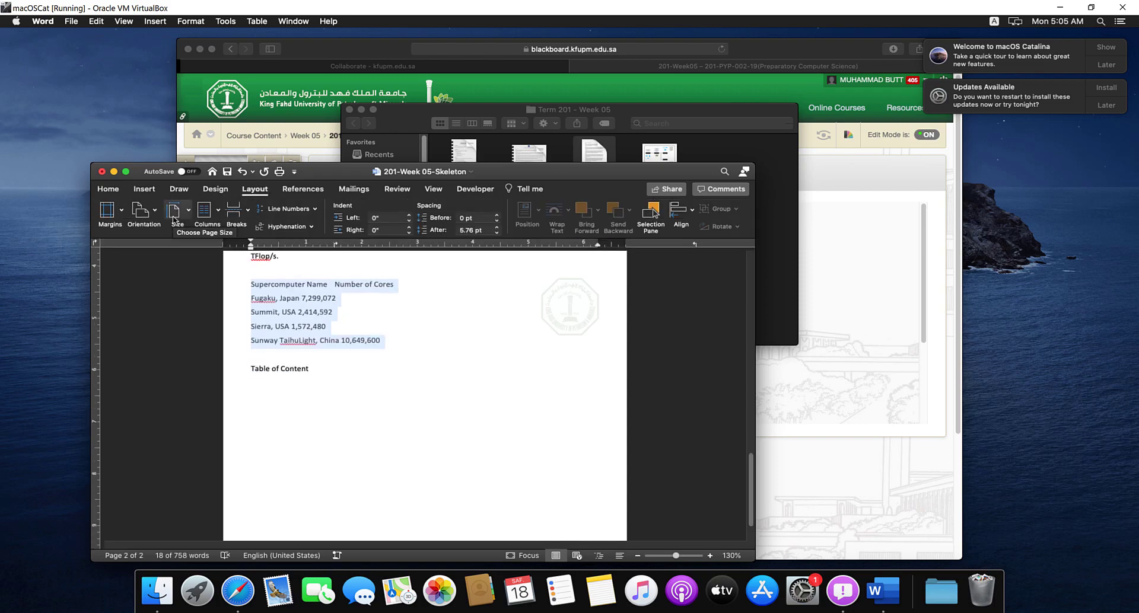
click(154, 224)
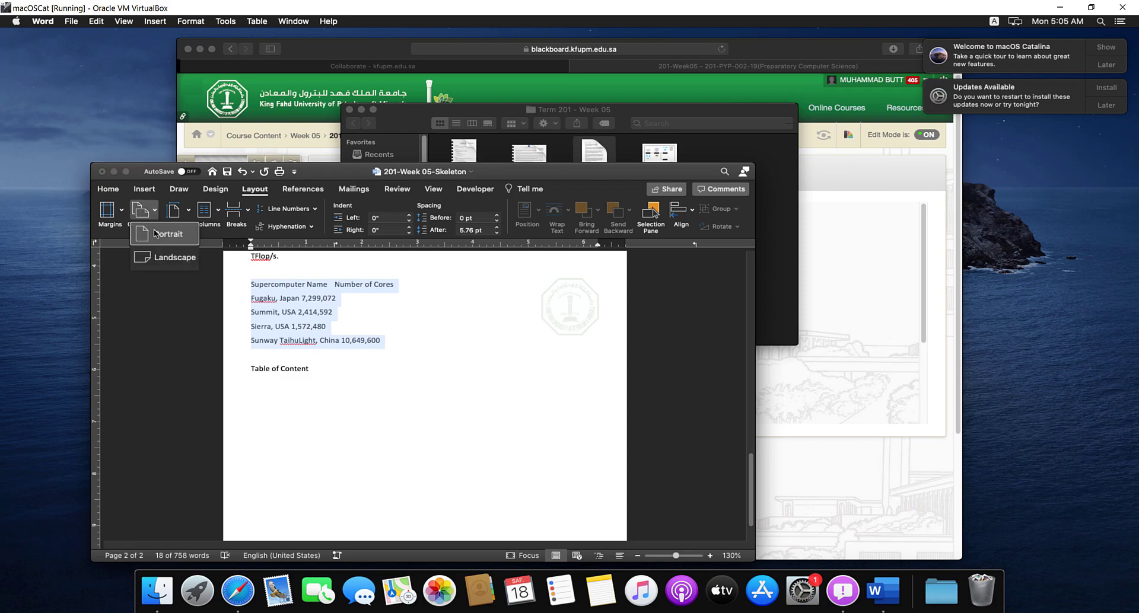
click(165, 264)
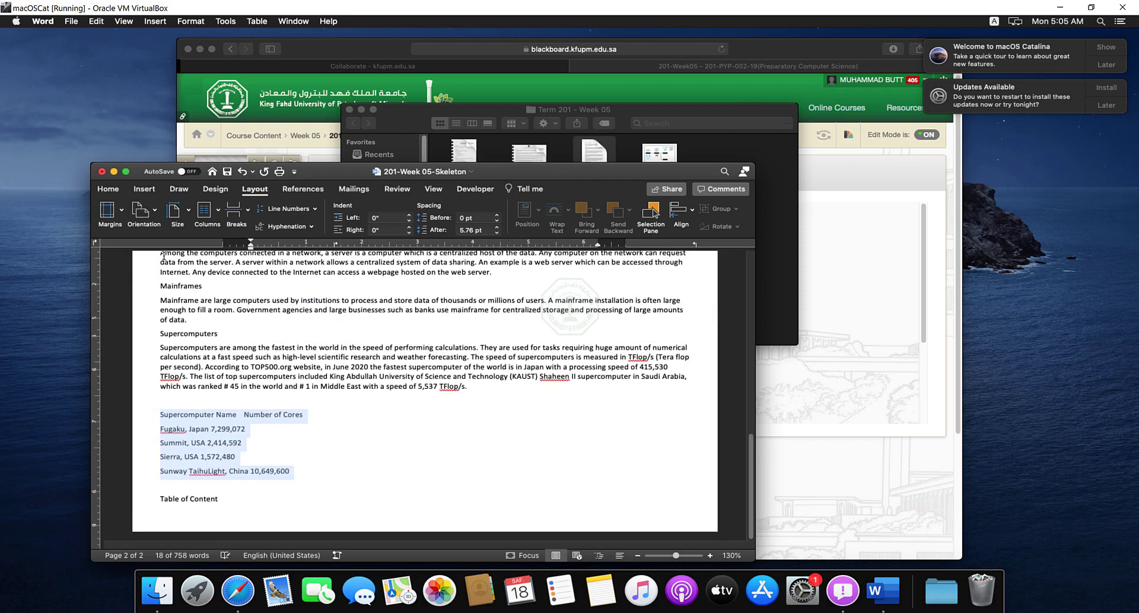
- Insert a tab at the start of each list line, from Supercomputer Name to Sunway TaihuLight
click(164, 415)
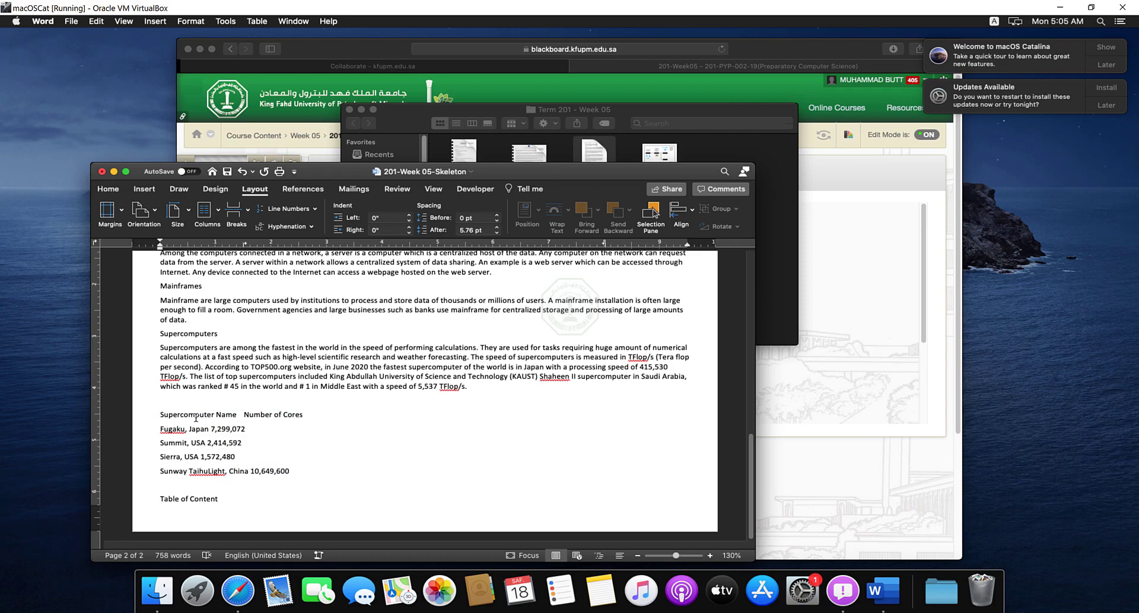
key(Tab)
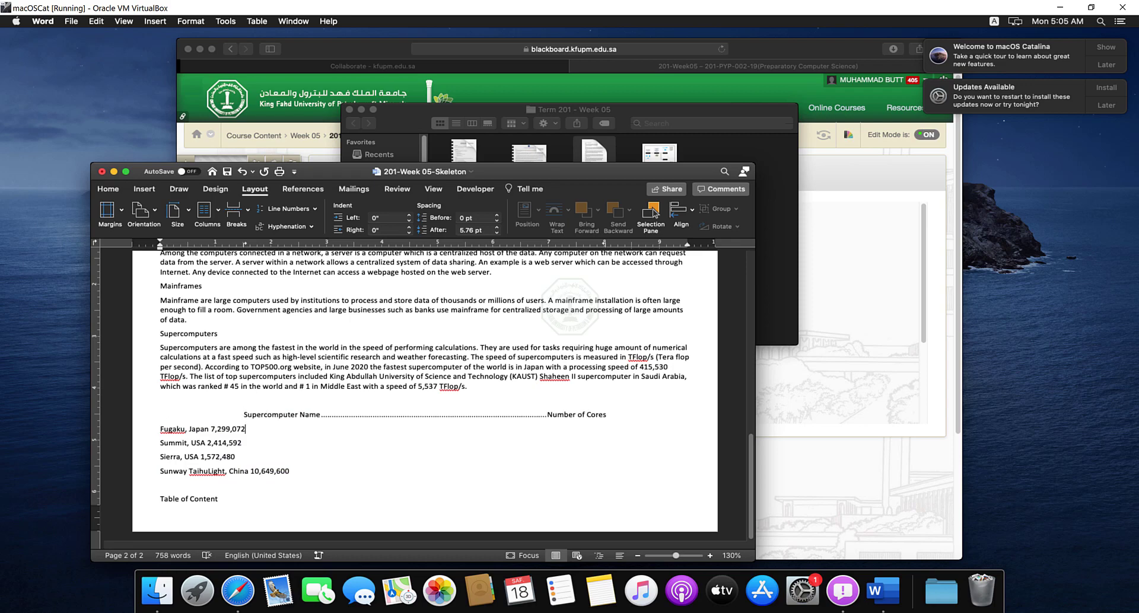
key(Home)
key(Tab)
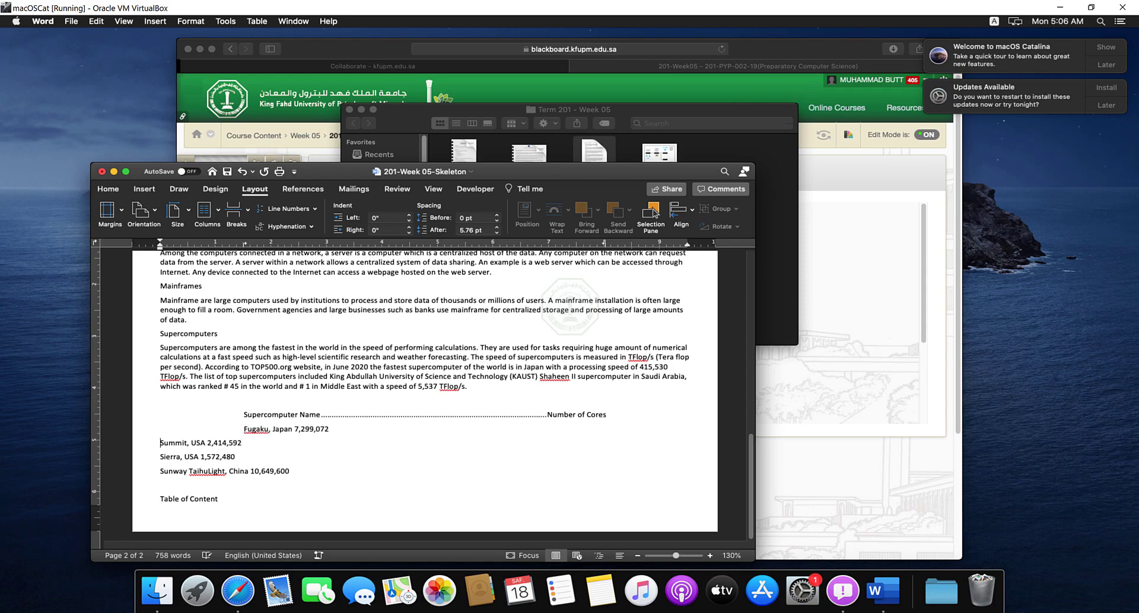
key(Tab)
key(Down)
key(Home)
key(Tab)
key(Down)
key(Home)
key(Tab)
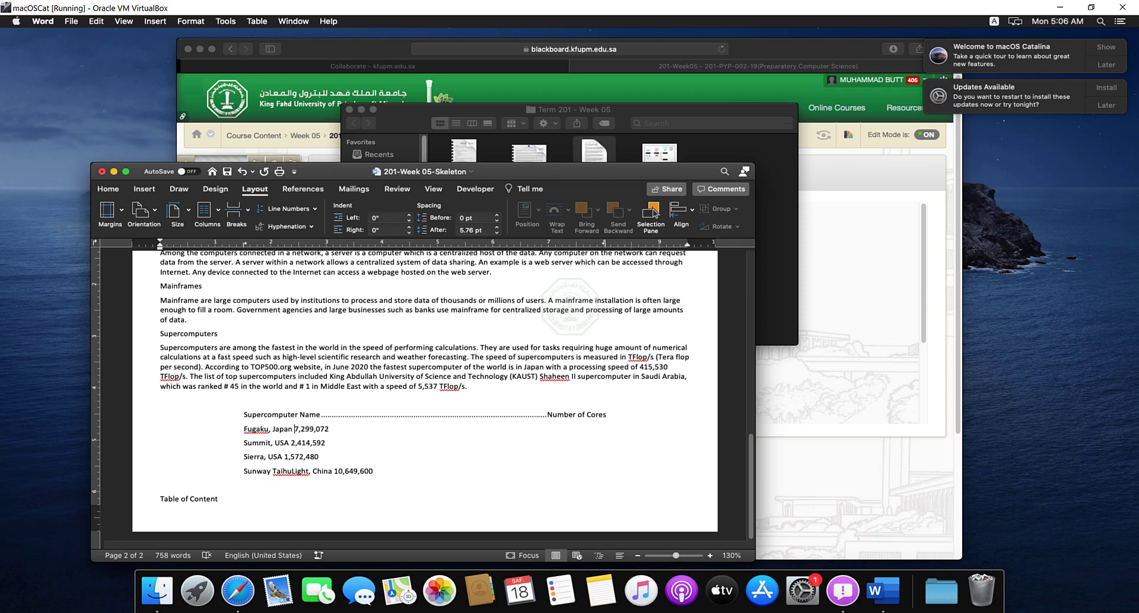
- Insert a tab before the core counts of Fugaku, Summit, Sierra and Sunway TaihuLight in the Mac document
key(Tab)
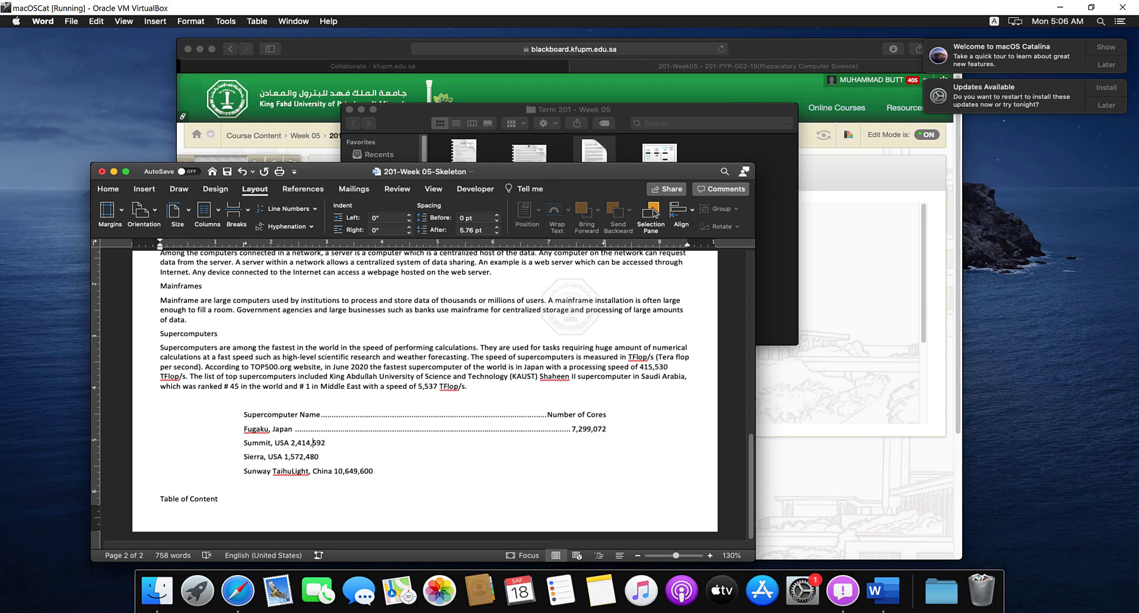
click(291, 443)
key(Tab)
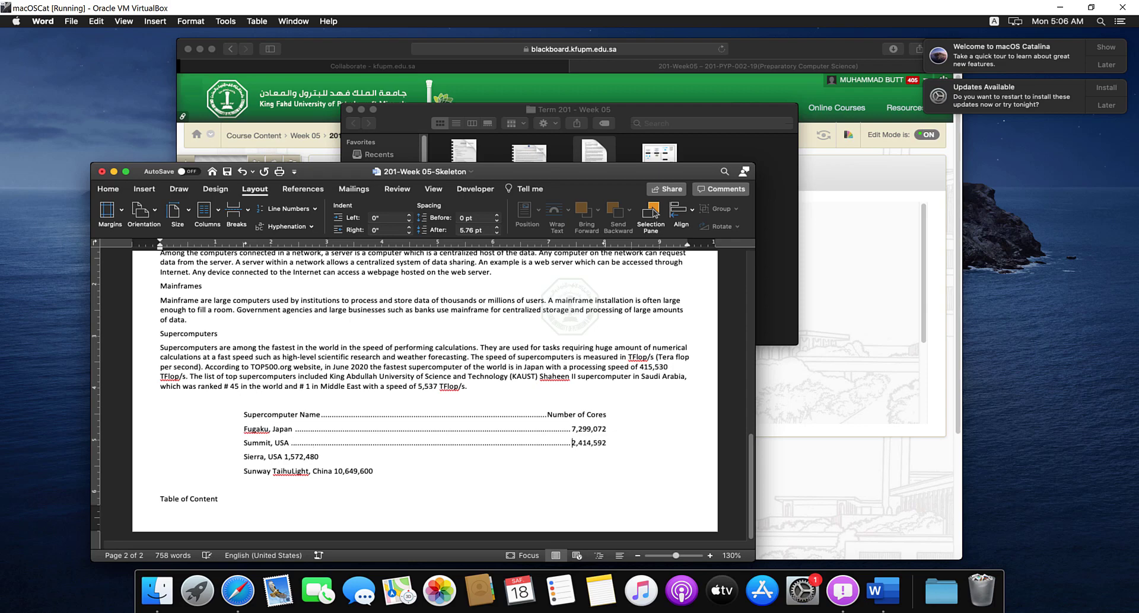
click(284, 457)
key(Tab)
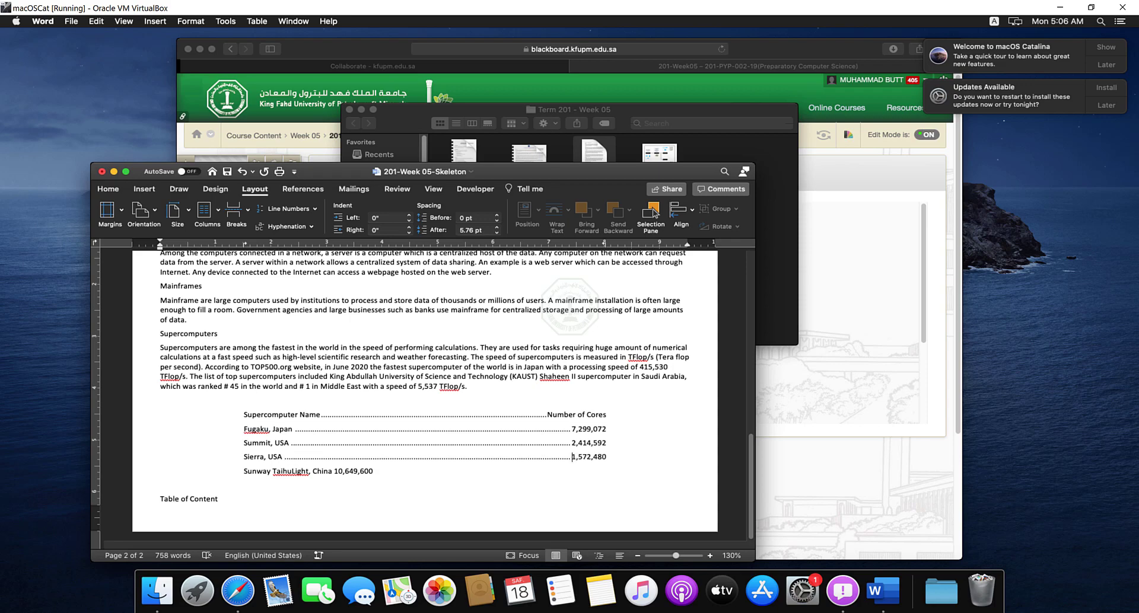
click(334, 471)
key(Tab)
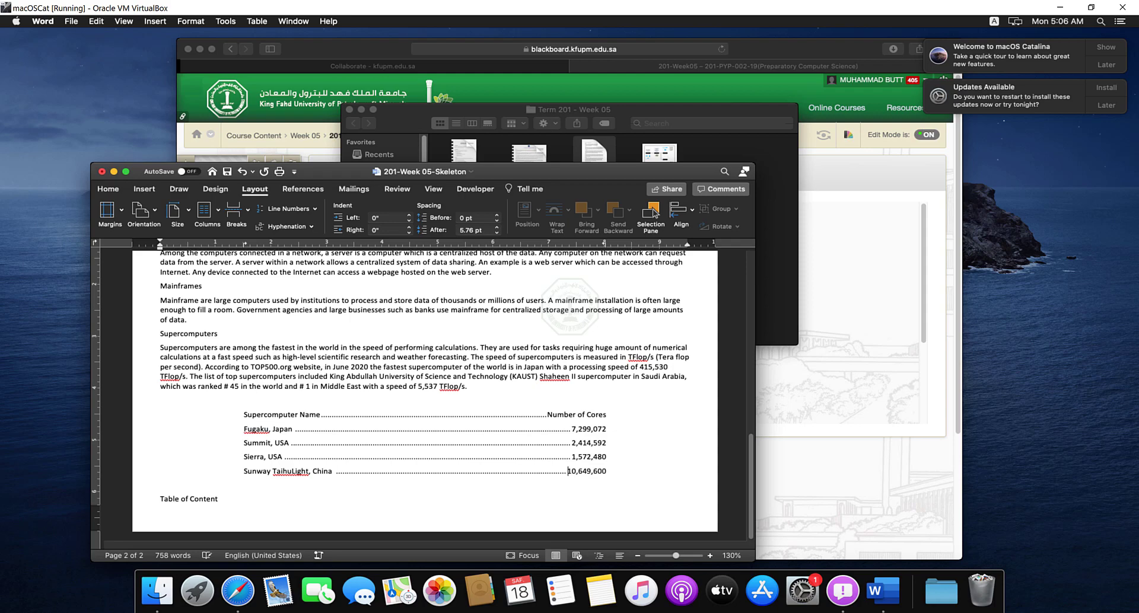